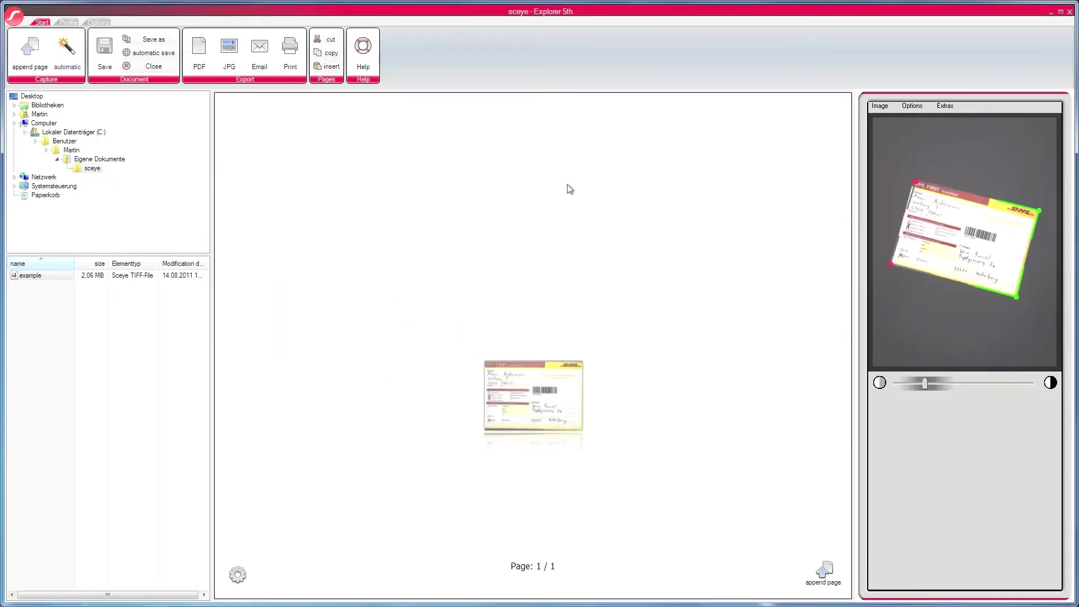
Review the captured DHL page, browse the Image and Options menus, and darken the camera preview.
{"action": "left_click", "coordinate": [562, 374]}
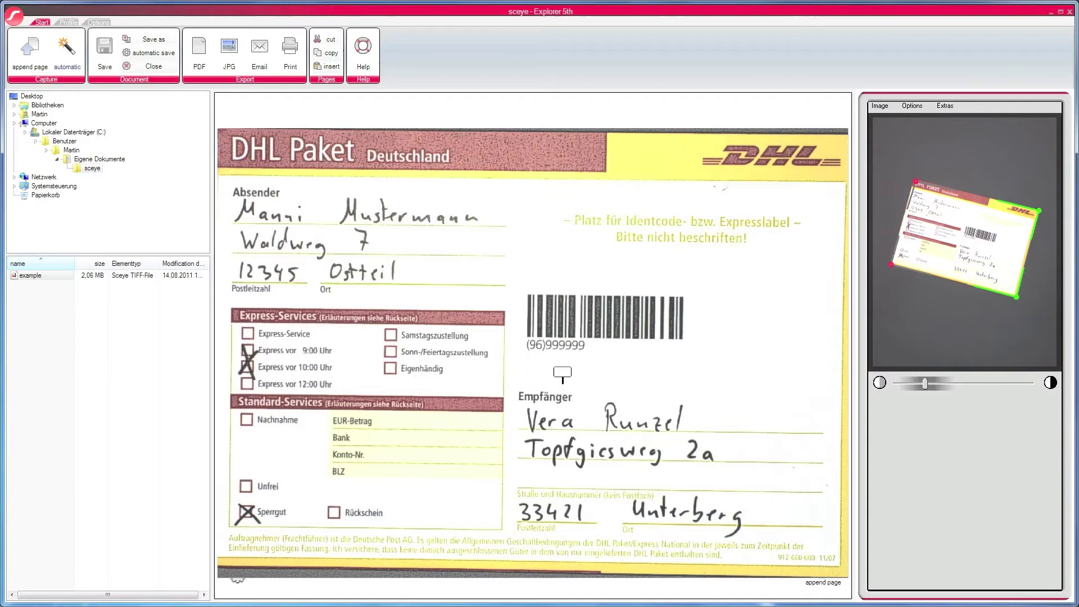
{"action": "left_click", "coordinate": [562, 373]}
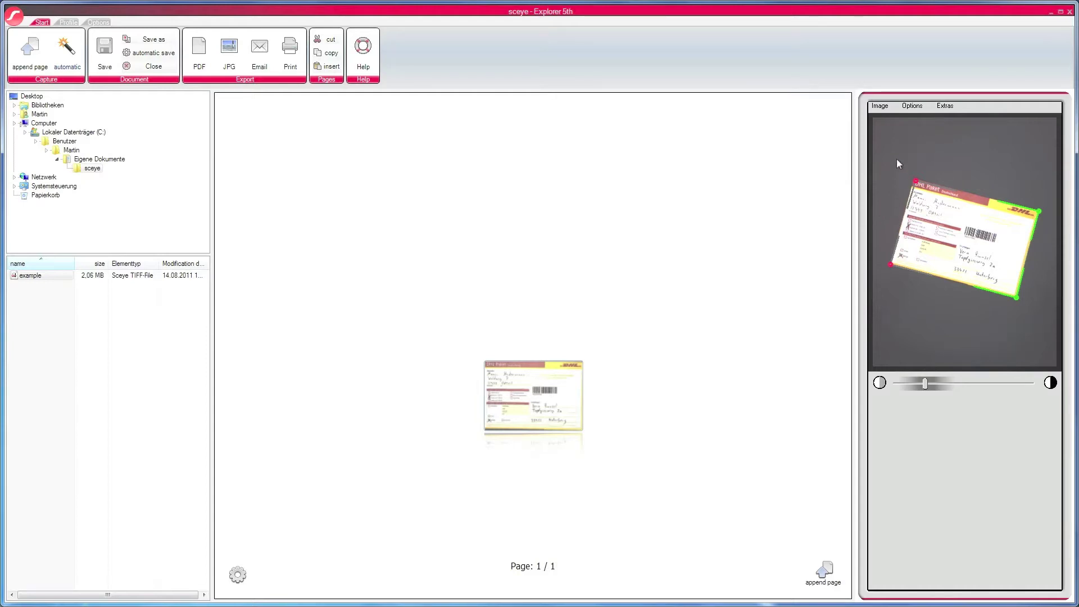
{"action": "left_click", "coordinate": [881, 108]}
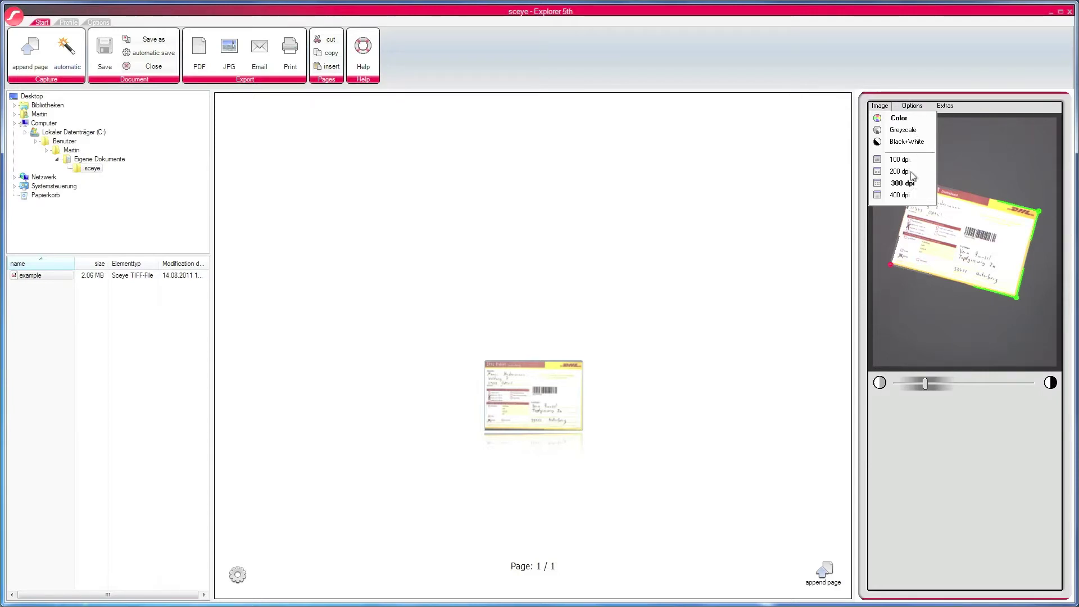
{"action": "left_click", "coordinate": [913, 106]}
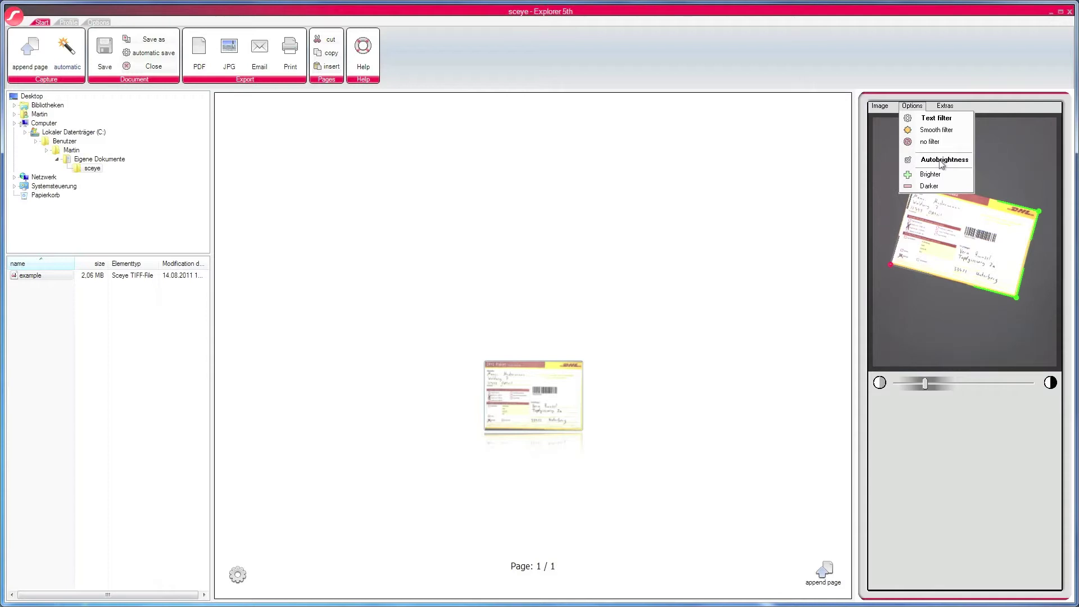
{"action": "left_click", "coordinate": [916, 107]}
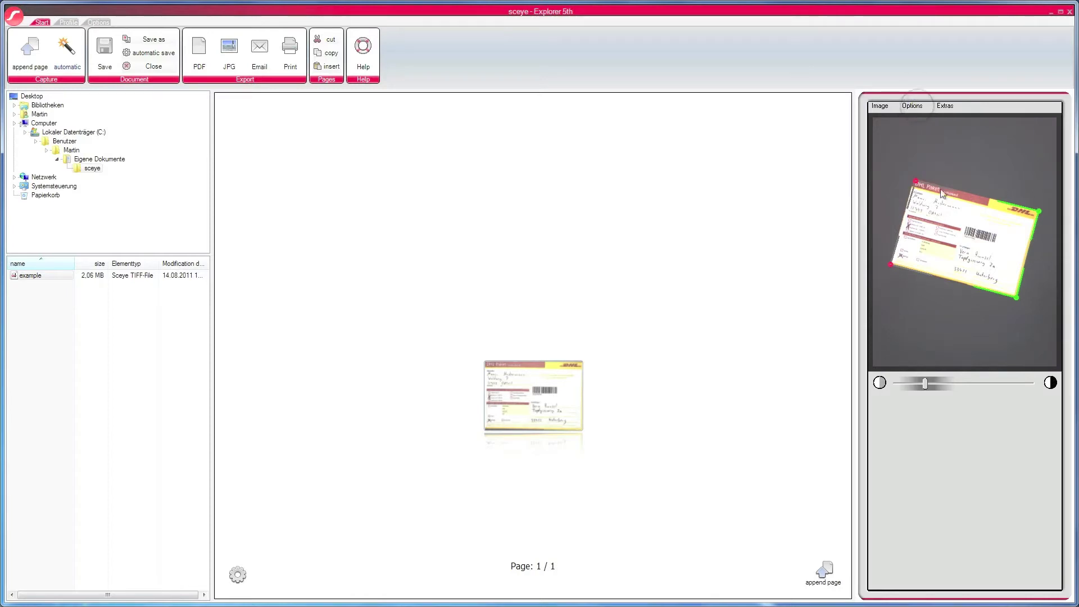
{"action": "left_click_drag", "start_coordinate": [925, 384], "coordinate": [910, 386]}
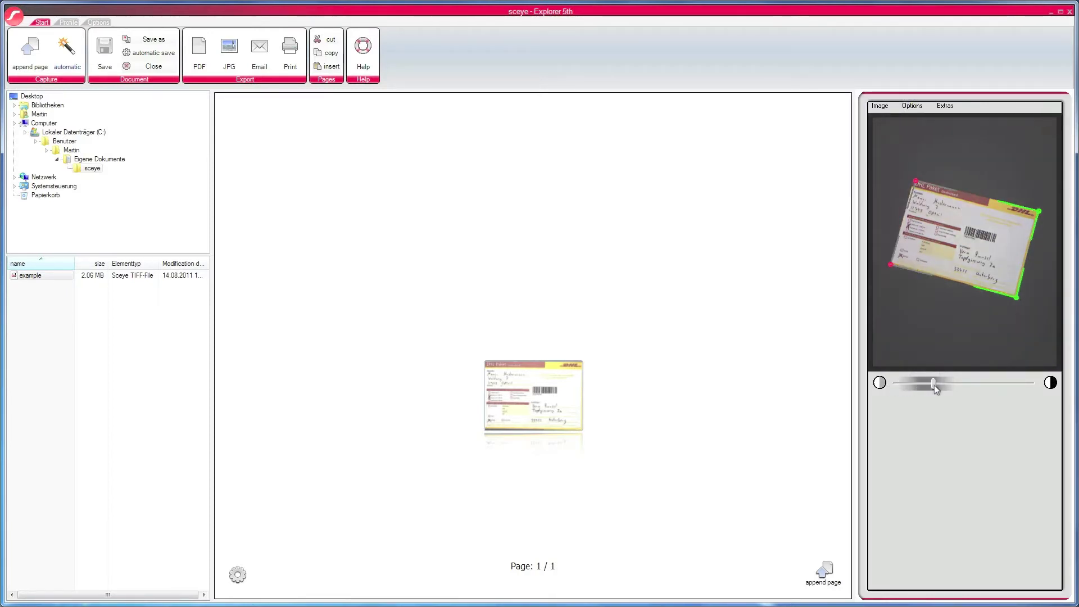
Fine-tune the preview brightness and capture page 3 from a rectangle drawn around the slip.
{"action": "mouse_move", "coordinate": [954, 387]}
{"action": "left_mouse_down"}
{"action": "mouse_move", "coordinate": [973, 387]}
{"action": "mouse_move", "coordinate": [938, 388]}
{"action": "left_mouse_up"}
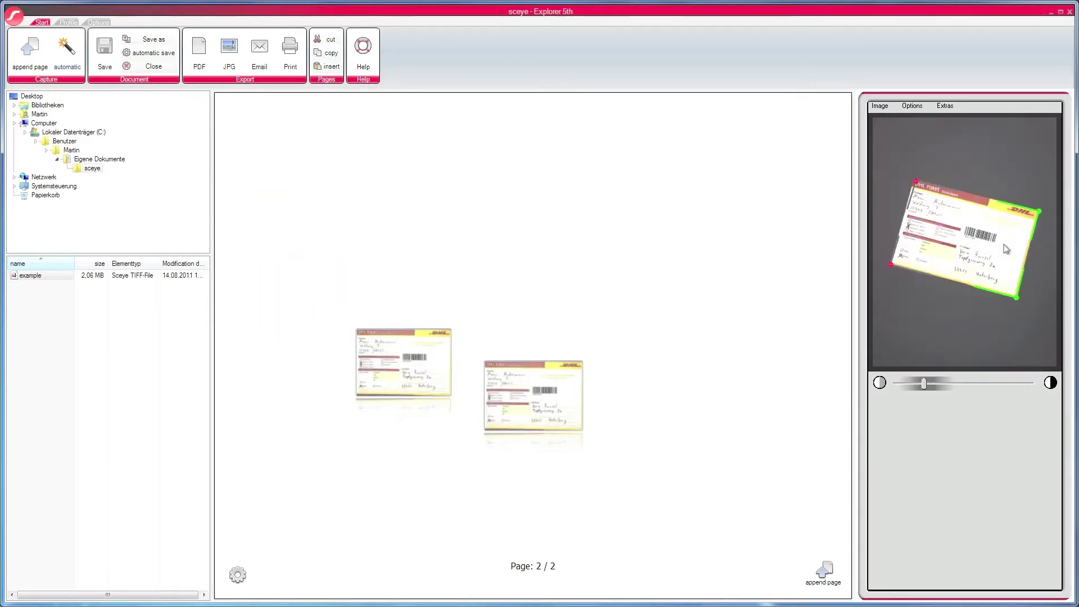
{"action": "left_click_drag", "start_coordinate": [878, 168], "coordinate": [1050, 308]}
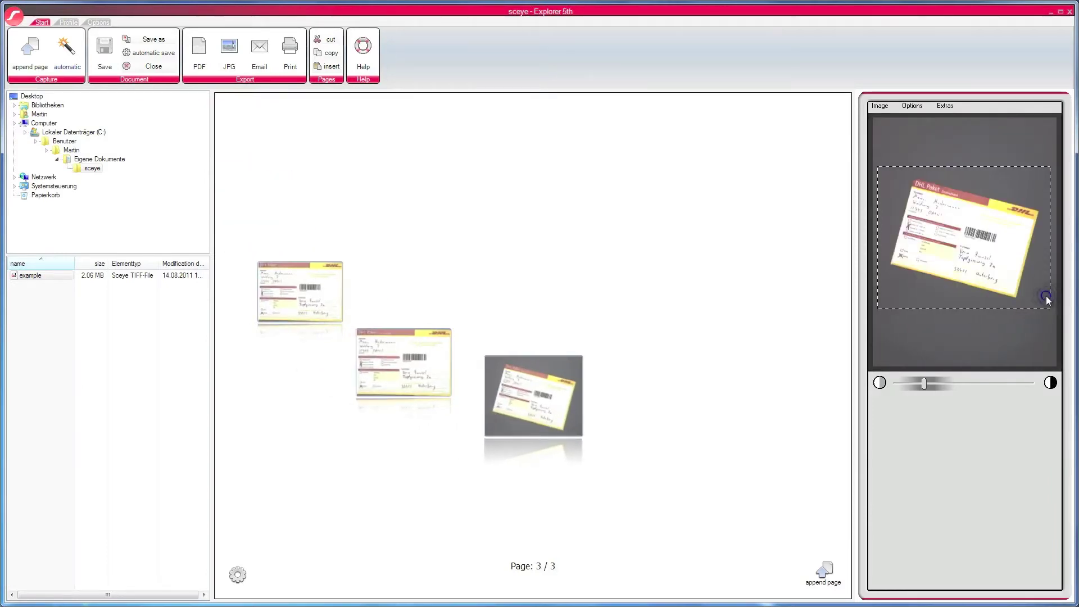
{"action": "left_click", "coordinate": [945, 107]}
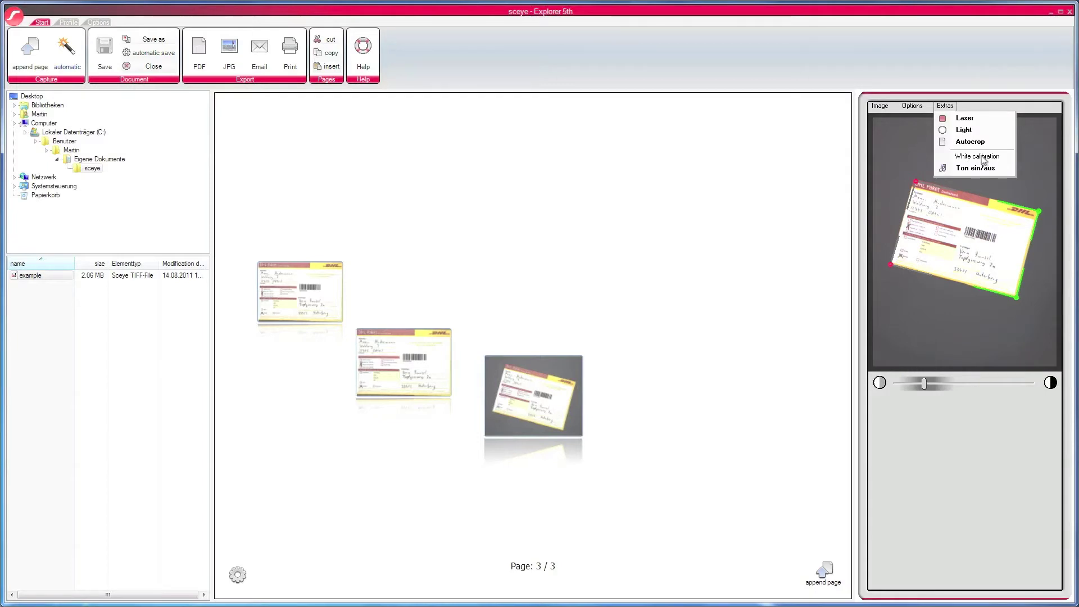
{"action": "left_click", "coordinate": [949, 107]}
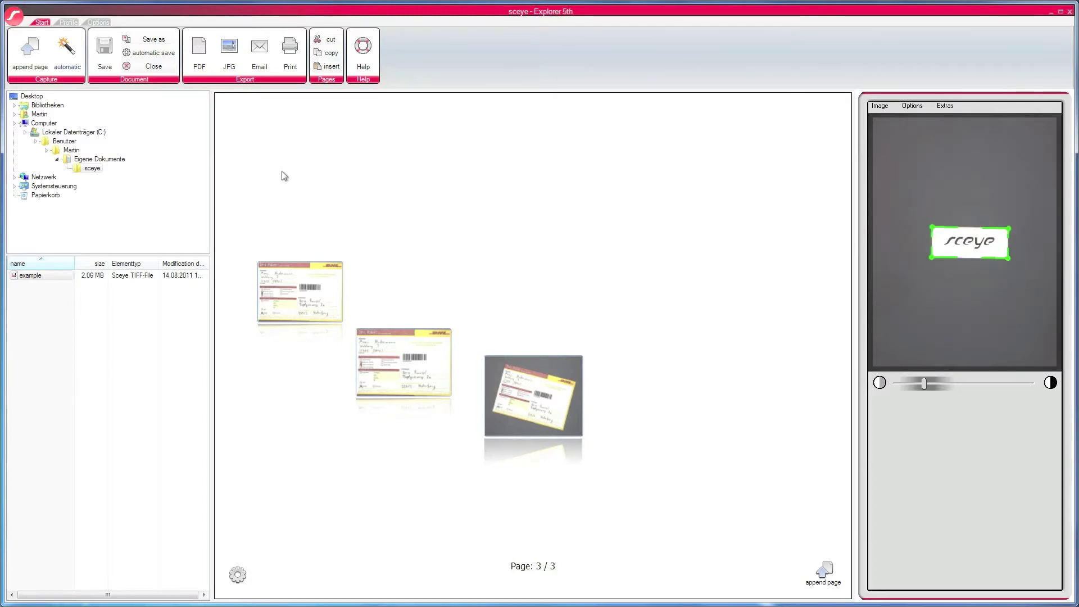
Close the three-page DHL document, answering Nein to discard it unsaved.
{"action": "left_click", "coordinate": [151, 67]}
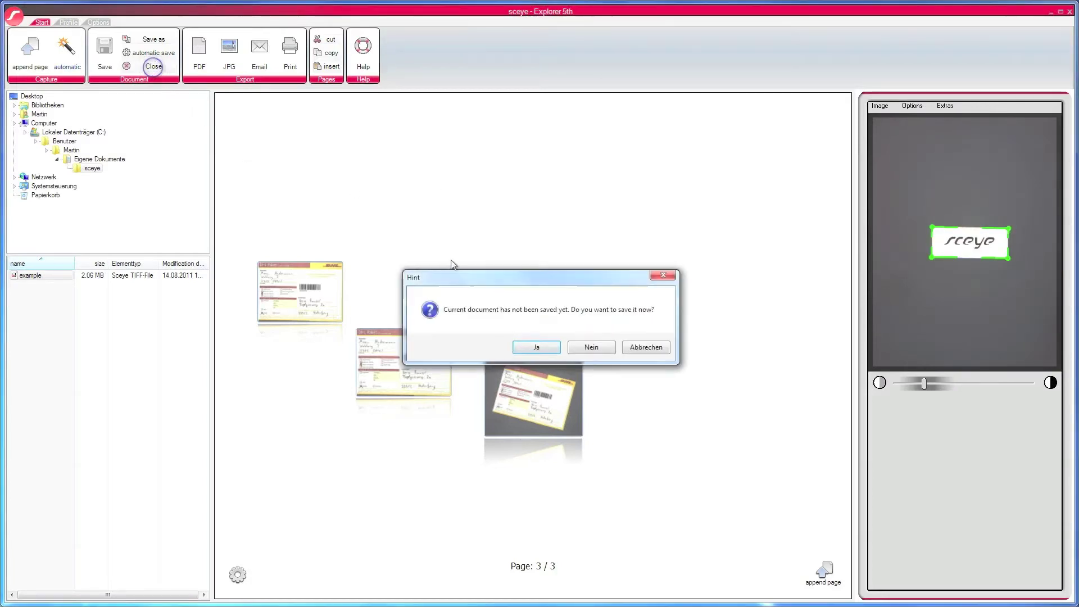
{"action": "left_click", "coordinate": [584, 347]}
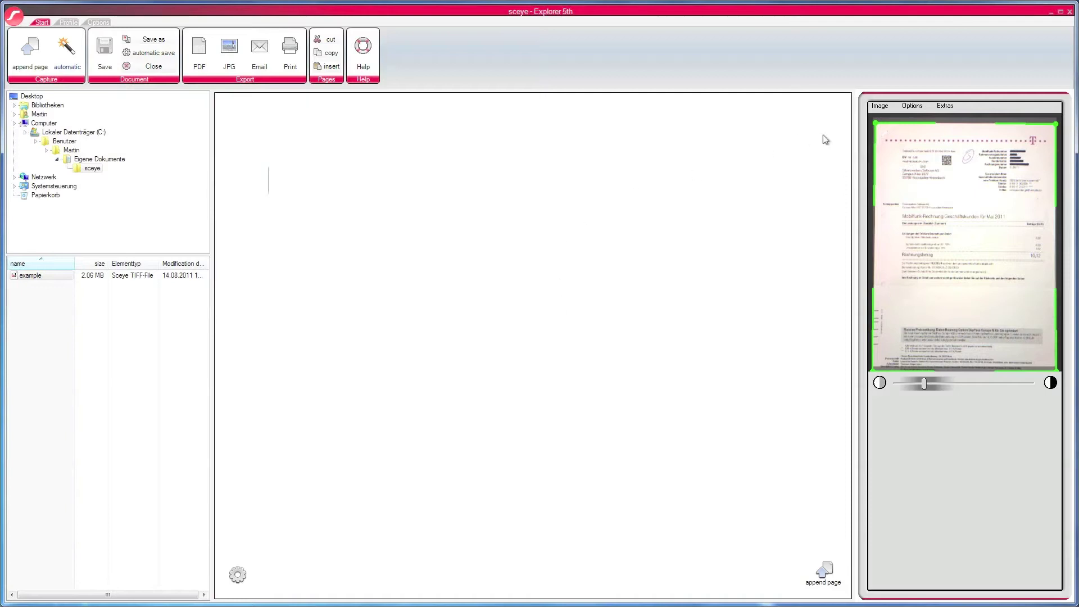
{"action": "left_click", "coordinate": [880, 106]}
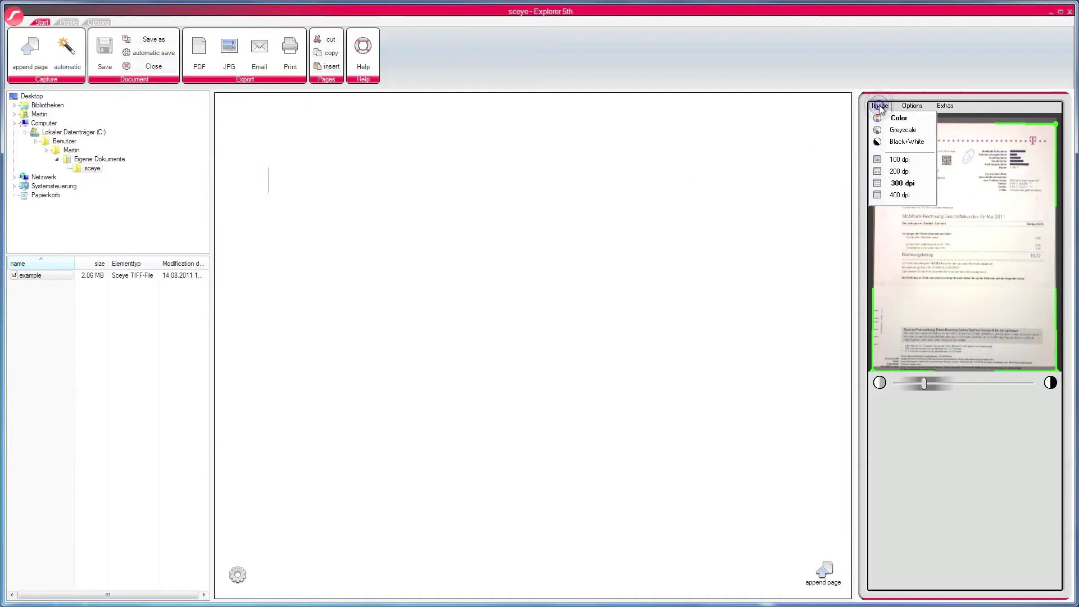
Capture the Telekom invoice in Black+White, review both pages full size, and save it as TIFF.
{"action": "left_click", "coordinate": [908, 143]}
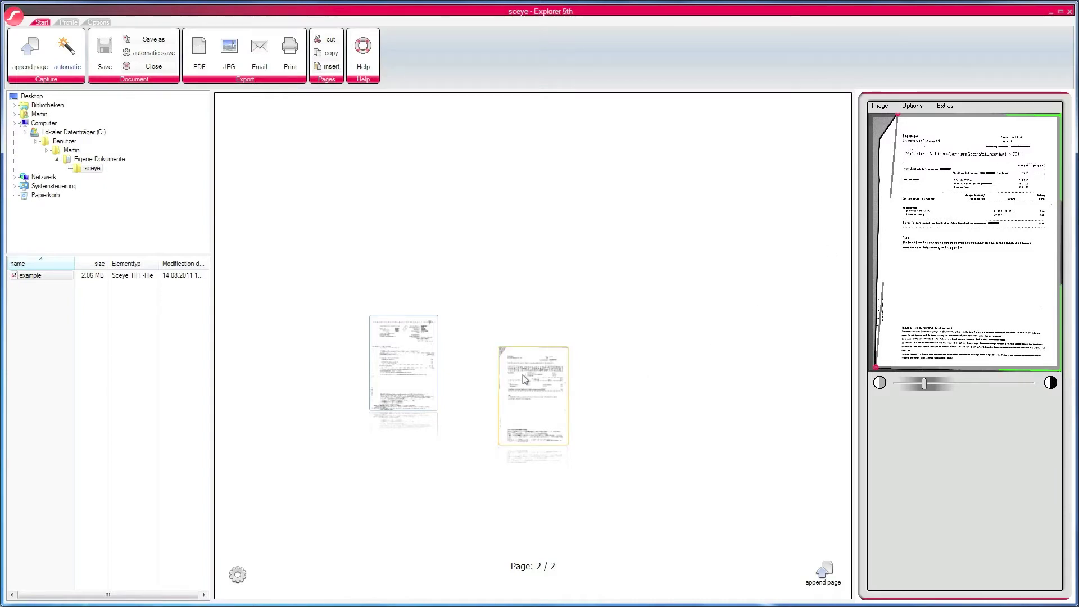
{"action": "double_click", "coordinate": [422, 369]}
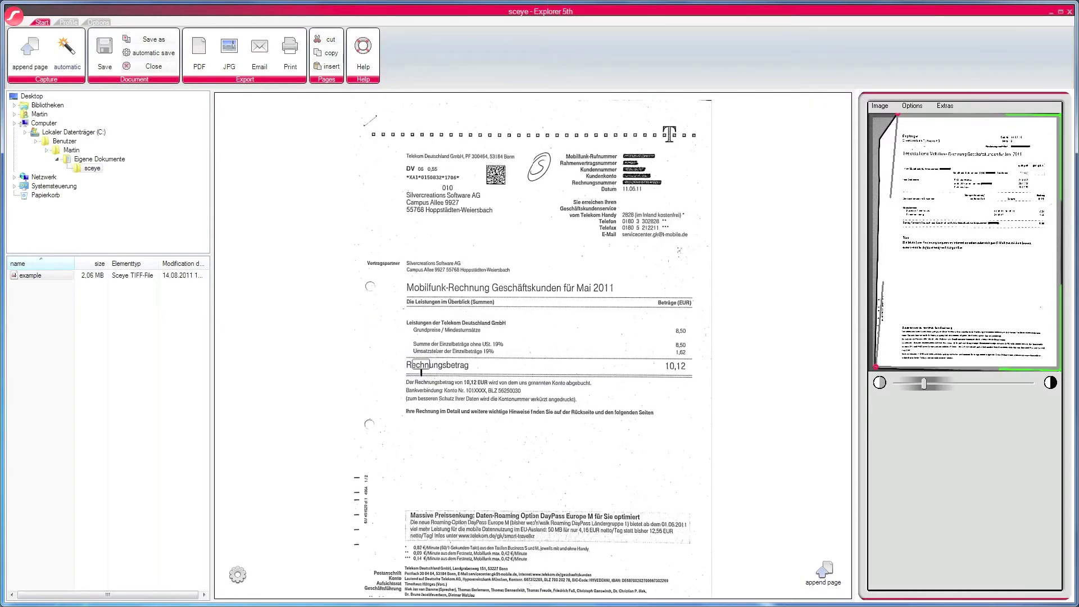
{"action": "double_click", "coordinate": [421, 371]}
{"action": "left_click", "coordinate": [680, 380]}
{"action": "left_click", "coordinate": [680, 380]}
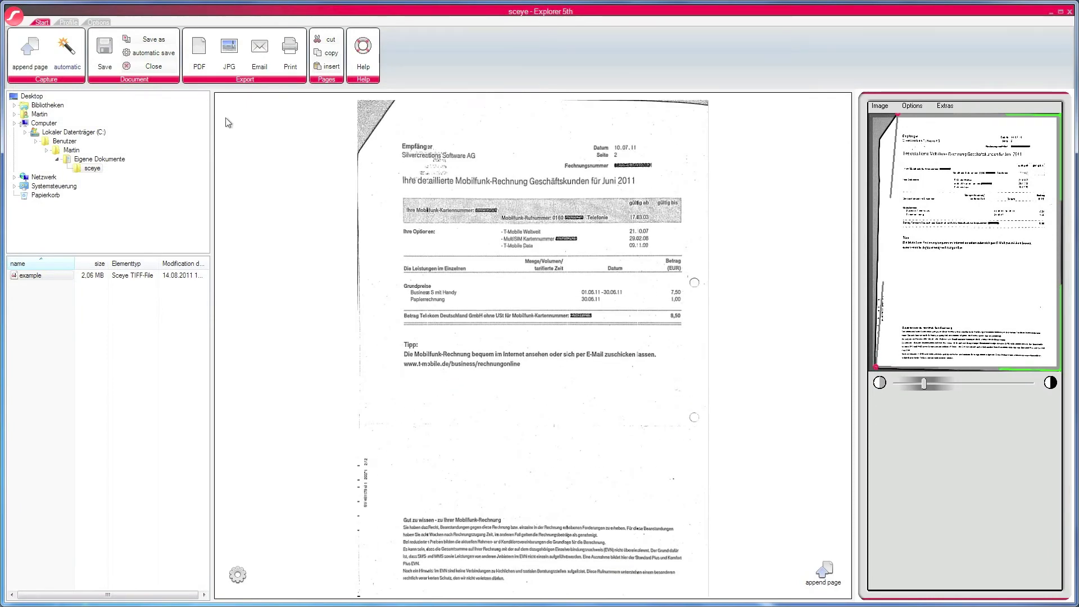
{"action": "left_click", "coordinate": [158, 53]}
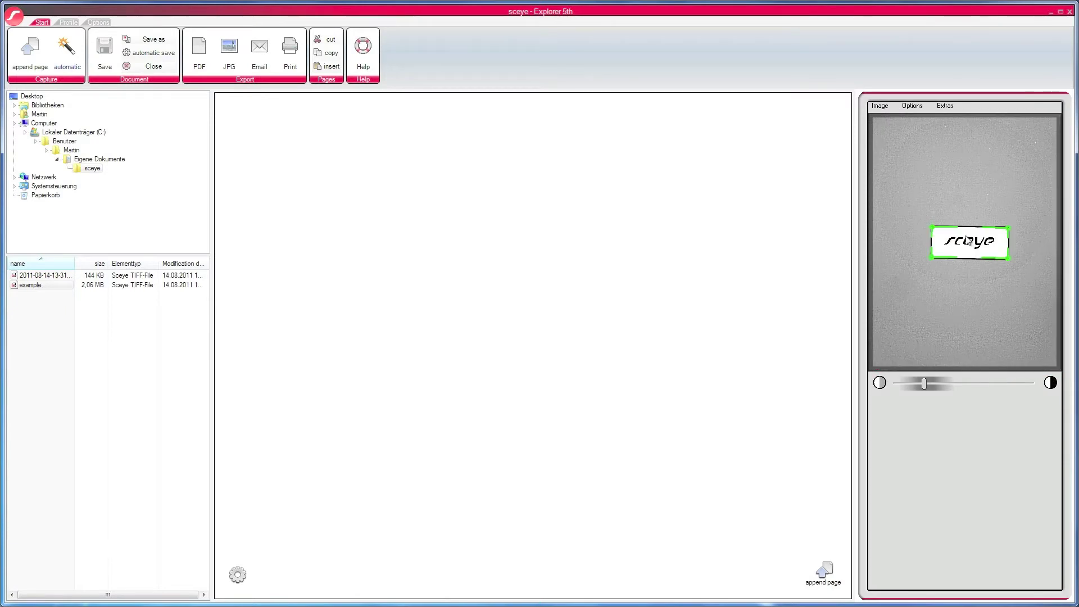
Switch capture back to Color and turn on automatic page capture.
{"action": "left_click", "coordinate": [880, 106]}
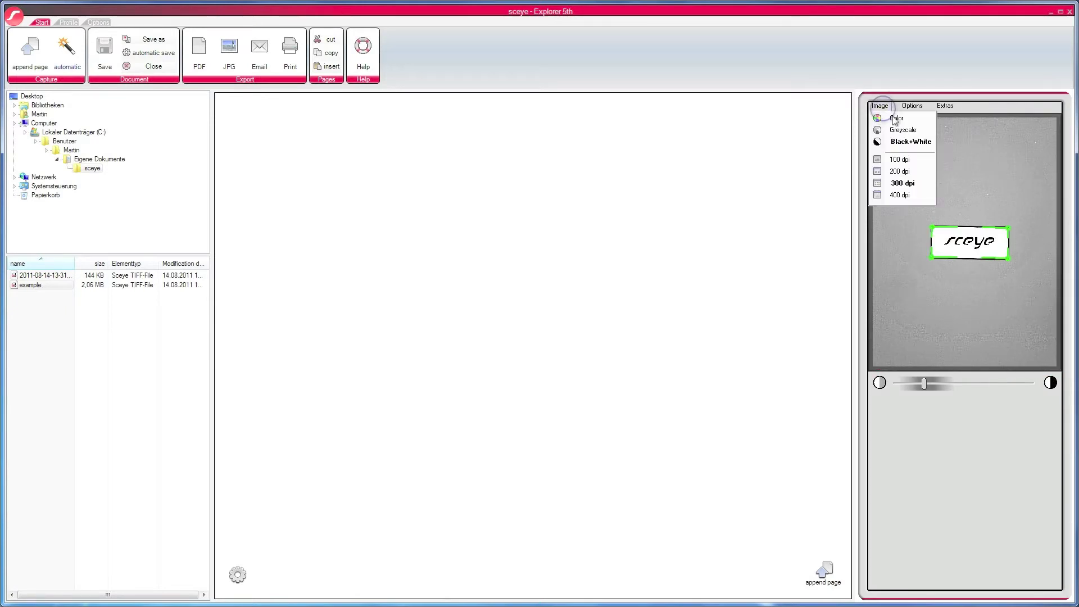
{"action": "left_click", "coordinate": [896, 118]}
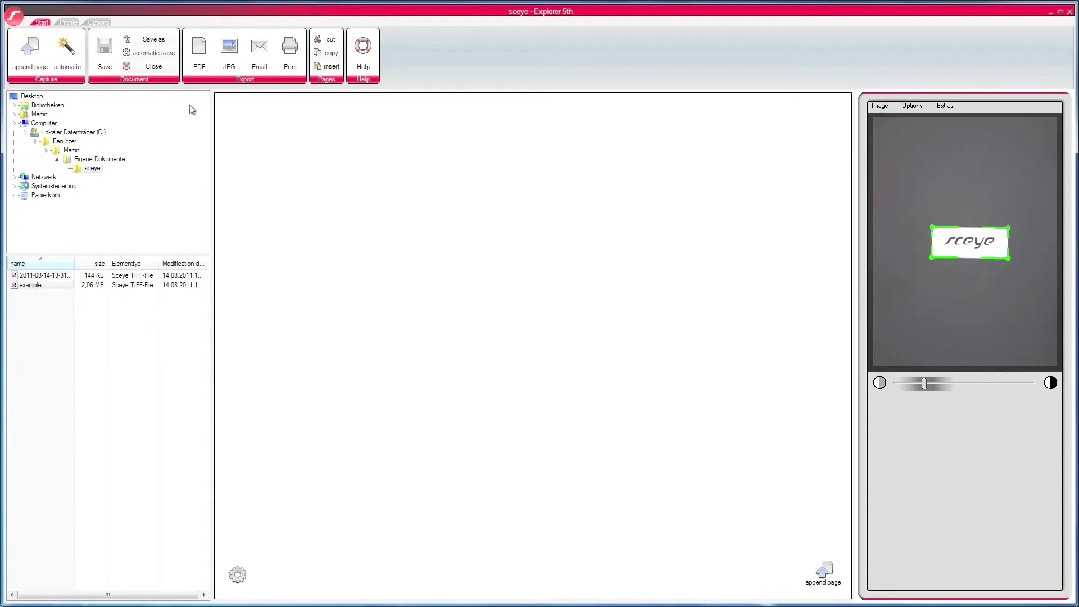
{"action": "left_click", "coordinate": [69, 52]}
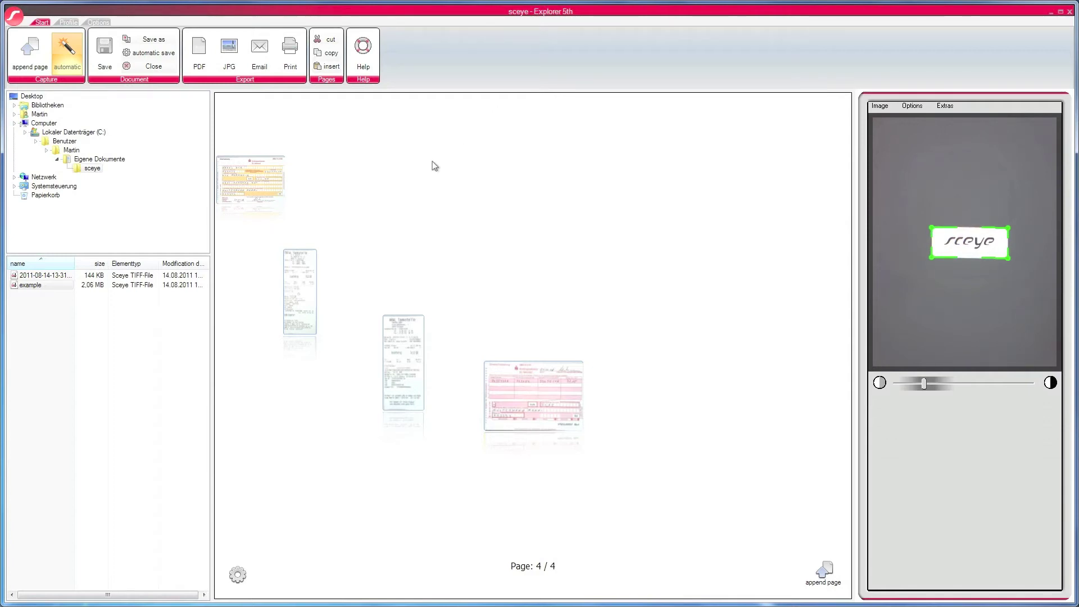
Bring the first, second and fourth pages to the front of the carousel.
{"action": "left_click", "coordinate": [269, 188]}
{"action": "left_click", "coordinate": [665, 372]}
{"action": "left_click", "coordinate": [755, 367]}
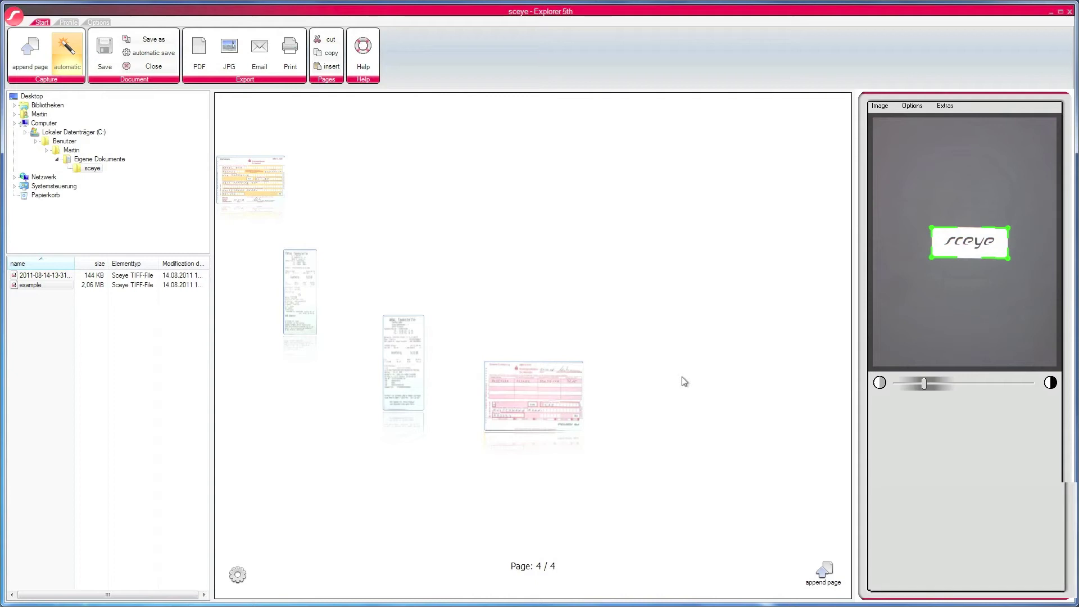
View the Scheck-Einlieferung form and ARAL receipt full size, ending on the Überweisung form.
{"action": "double_click", "coordinate": [534, 391]}
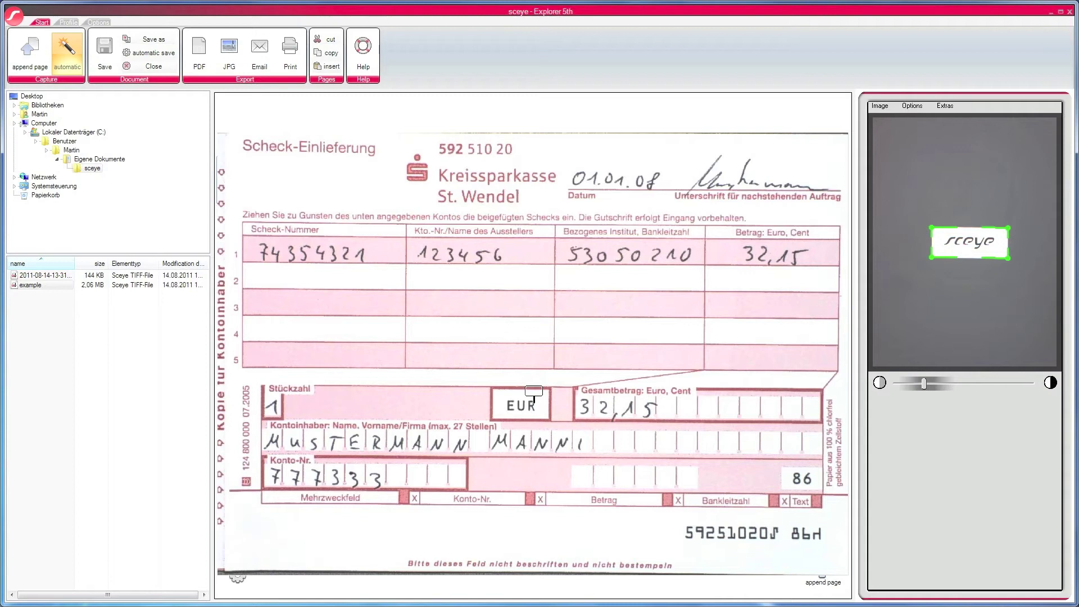
{"action": "double_click", "coordinate": [534, 390]}
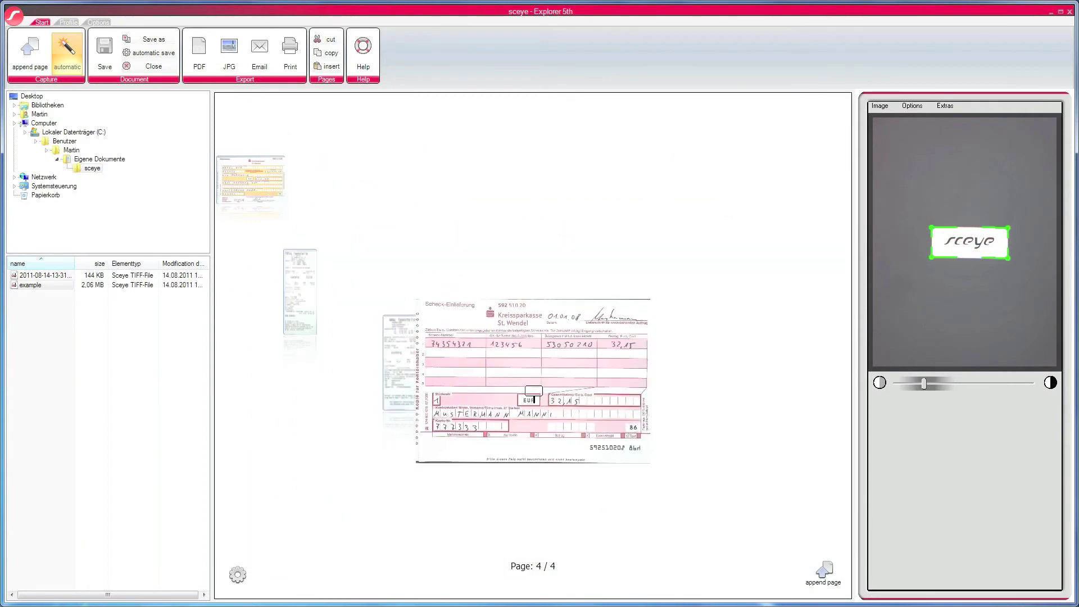
{"action": "double_click", "coordinate": [402, 345]}
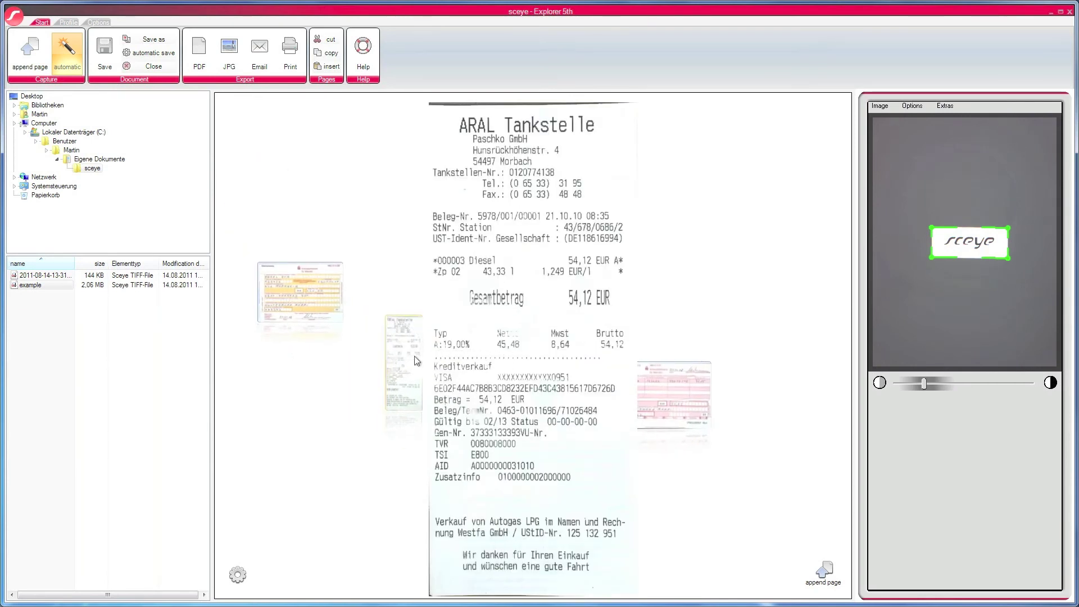
{"action": "double_click", "coordinate": [410, 352]}
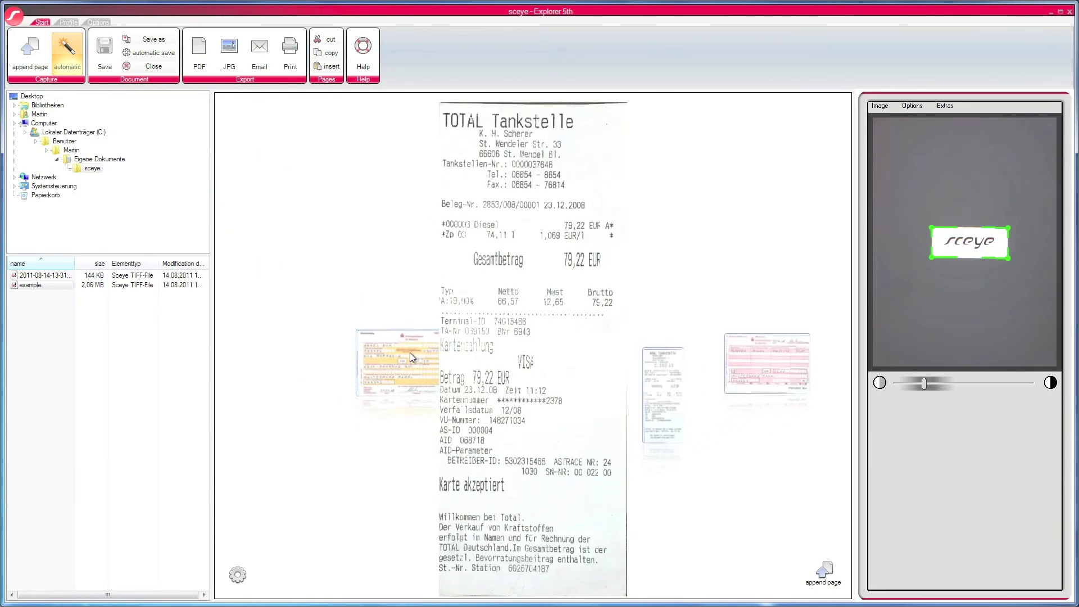
{"action": "double_click", "coordinate": [409, 352]}
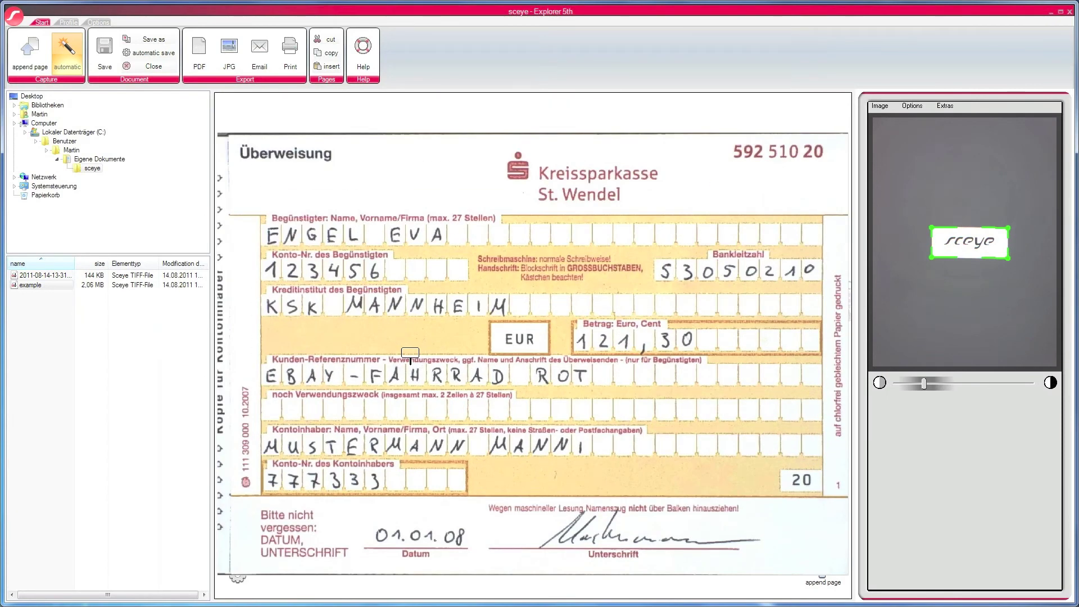
Magnify the beneficiary name, the EUR box, and finally the word ROT on the form.
{"action": "left_click", "coordinate": [402, 240]}
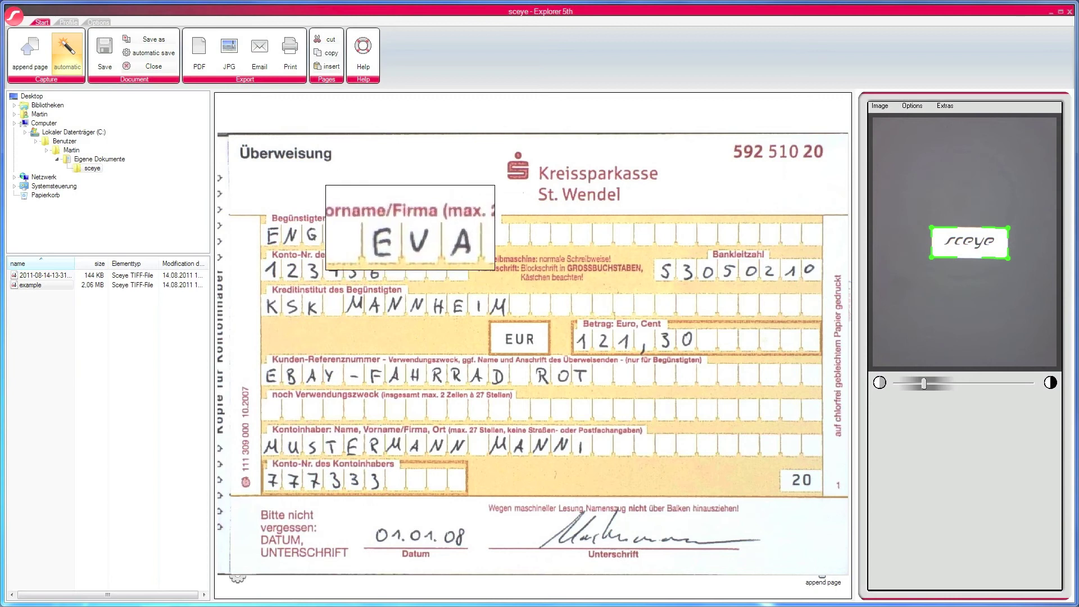
{"action": "left_click", "coordinate": [411, 228]}
{"action": "left_click", "coordinate": [520, 340]}
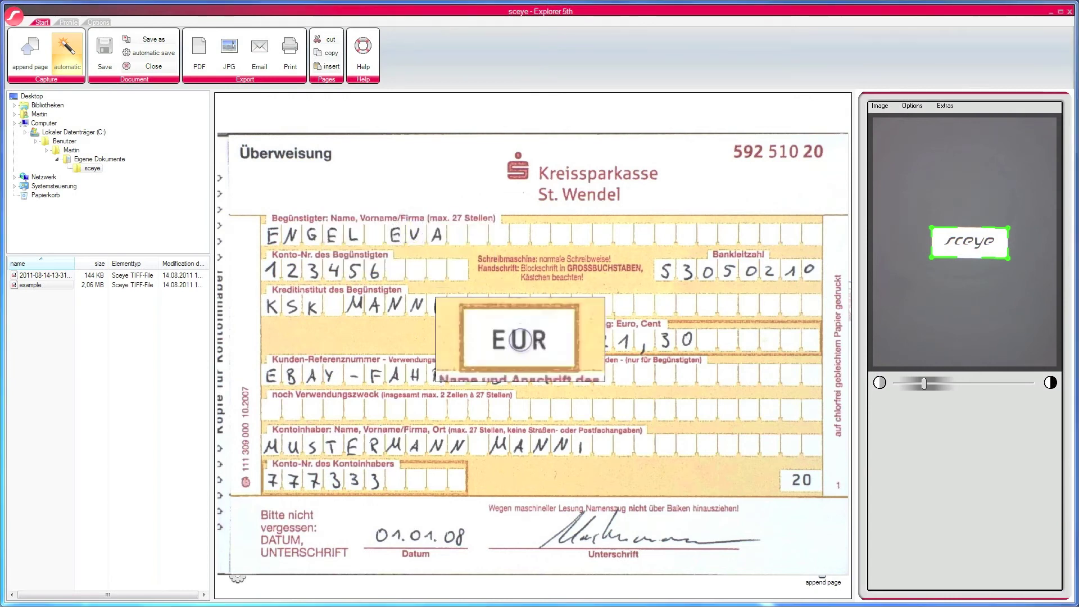
{"action": "left_click", "coordinate": [520, 340]}
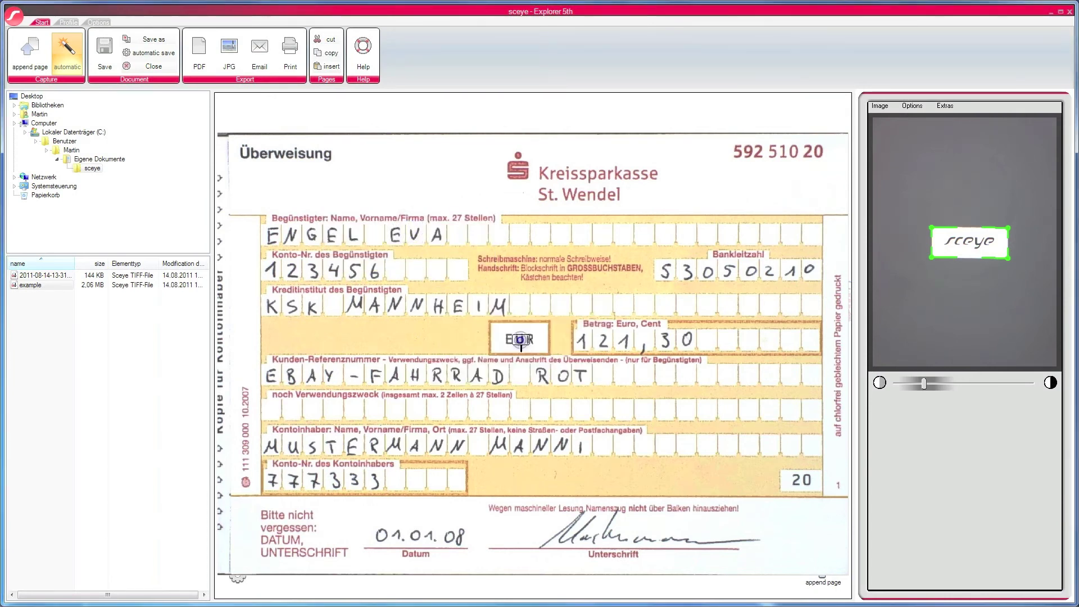
{"action": "left_click", "coordinate": [562, 374]}
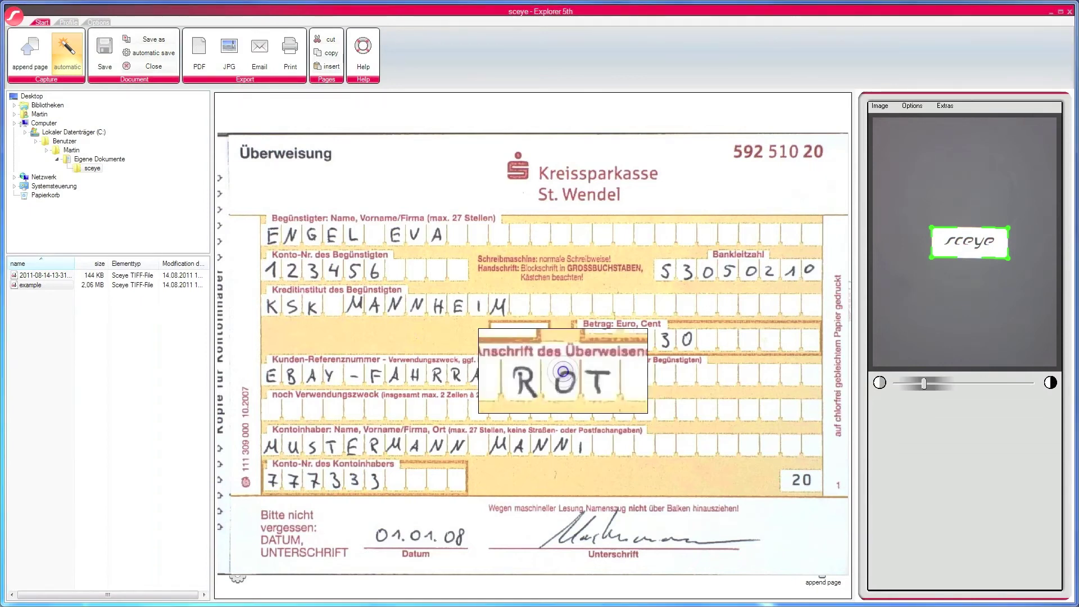
{"action": "left_click", "coordinate": [564, 373]}
Rotate page 1, the Überweisung form, left to stand upright.
{"action": "left_click", "coordinate": [563, 374]}
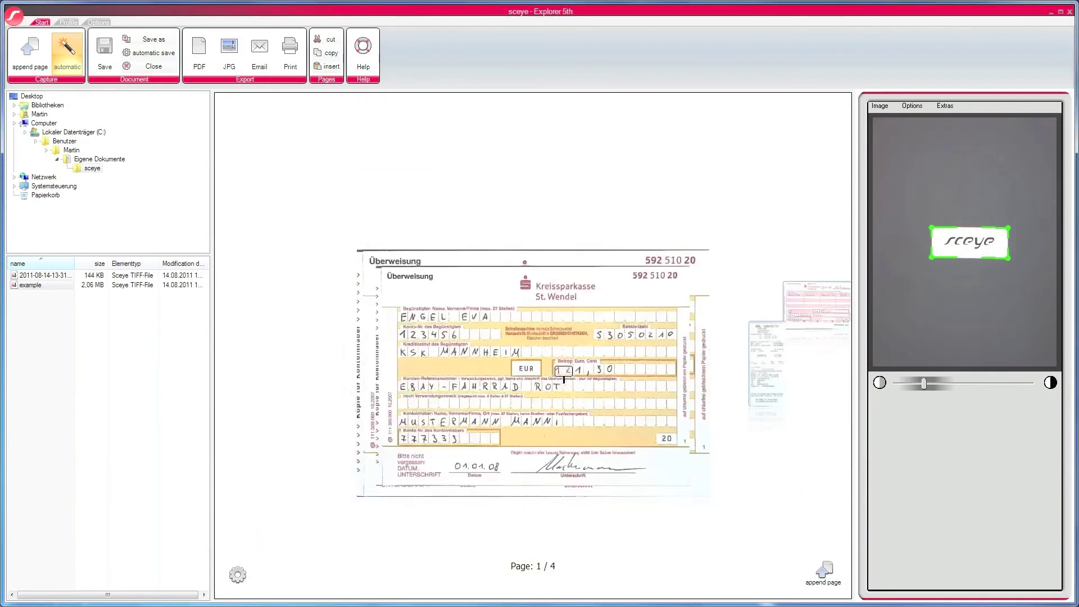
{"action": "right_click", "coordinate": [525, 386]}
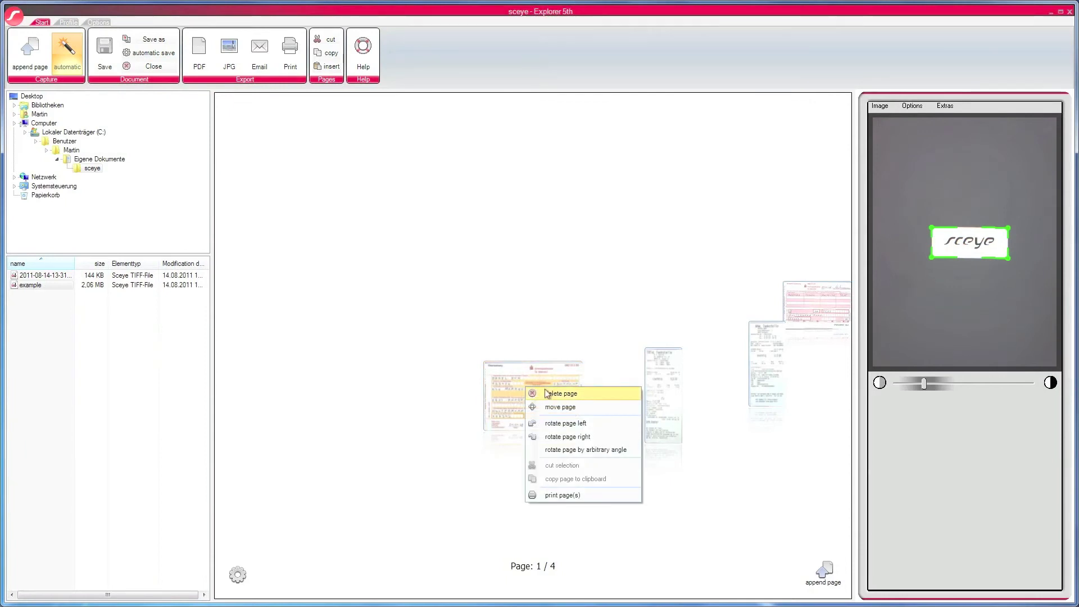
{"action": "left_click", "coordinate": [596, 423]}
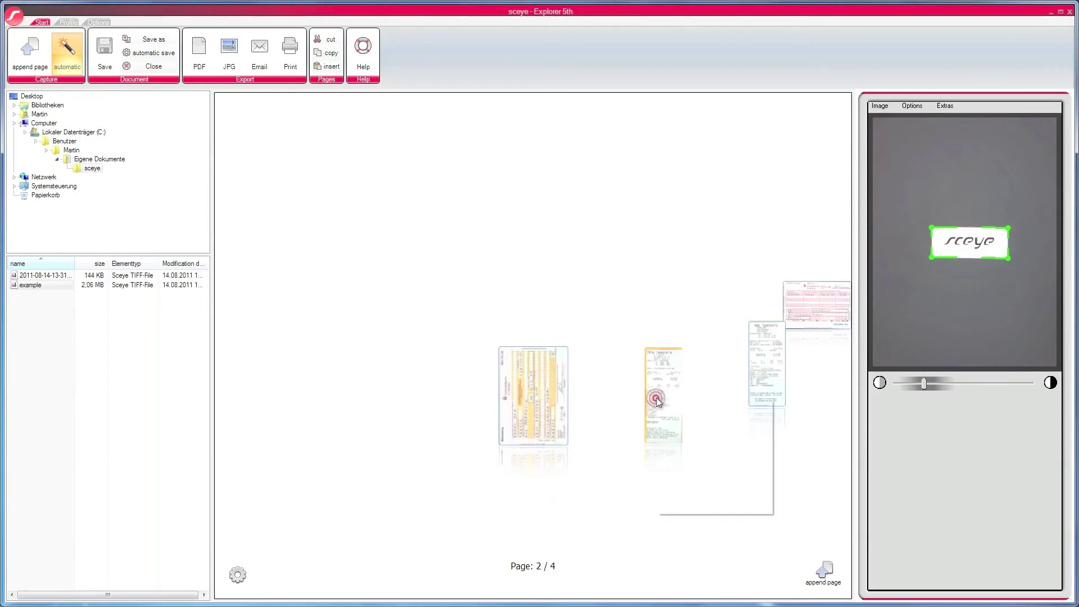
Print page 2 and show the TOTAL Tankstelle receipt full size.
{"action": "right_click", "coordinate": [657, 399]}
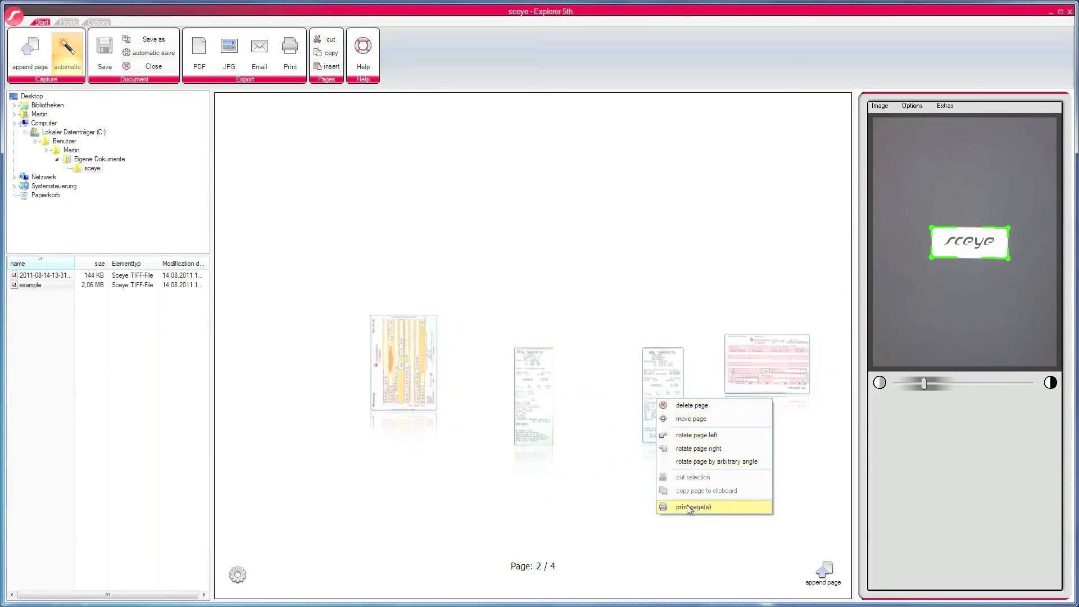
{"action": "left_click", "coordinate": [586, 414]}
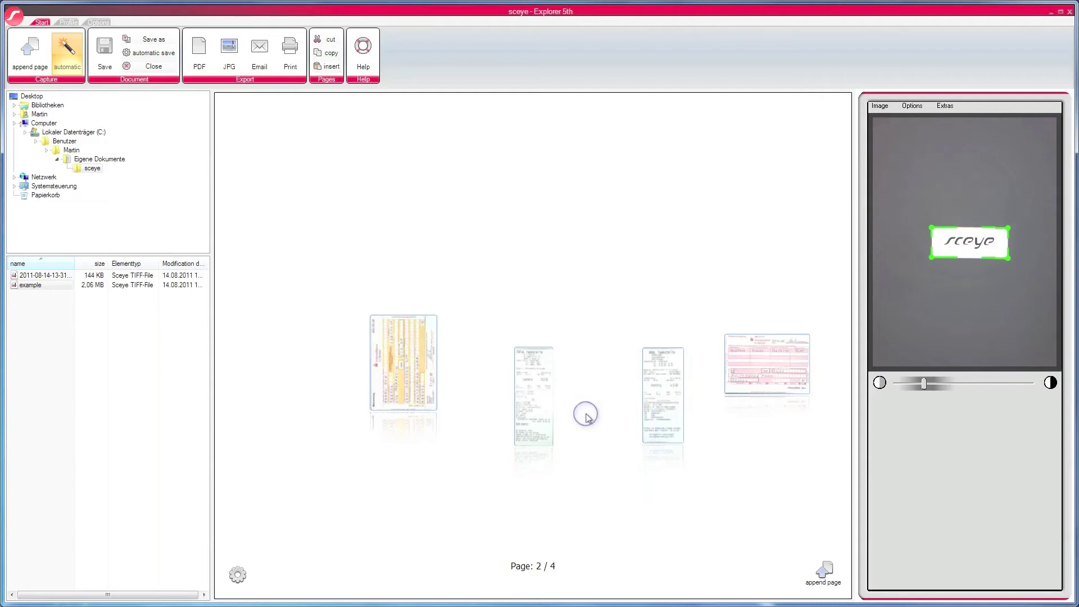
{"action": "left_click", "coordinate": [531, 392]}
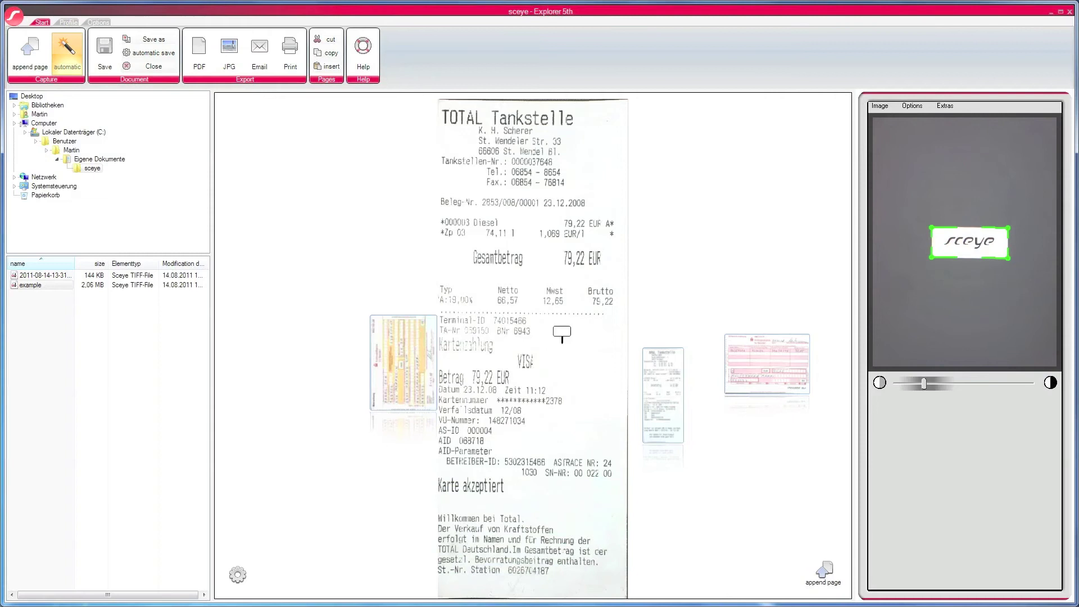
Cut the marked Gesamtbetrag area out of the TOTAL Tankstelle receipt.
{"action": "left_click_drag", "start_coordinate": [467, 243], "coordinate": [535, 272]}
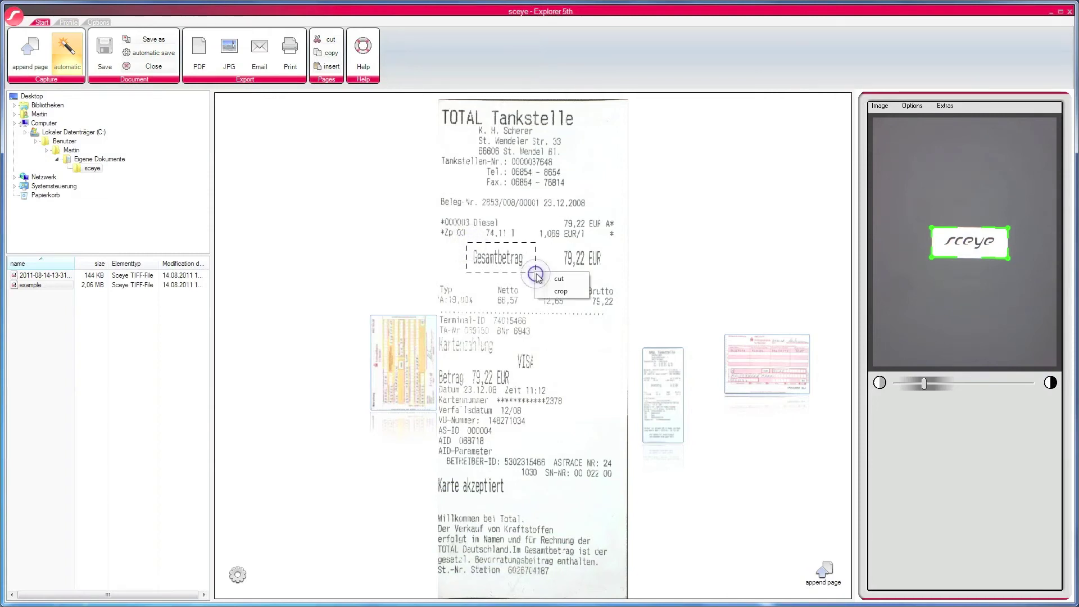
{"action": "left_click", "coordinate": [562, 279]}
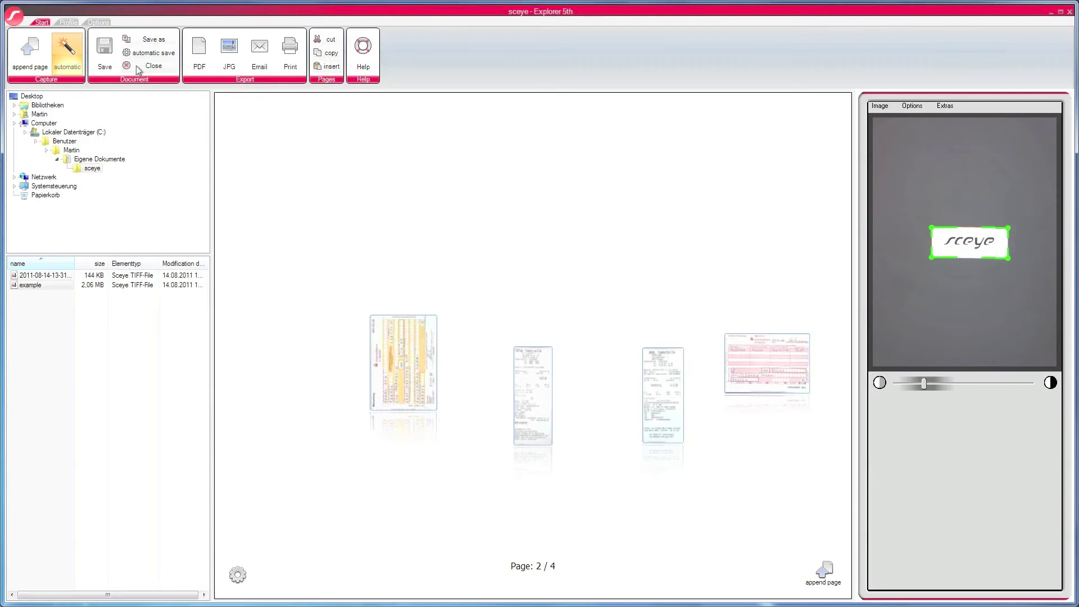
Cancel the Speichern unter dialog and save the document with 'automatic save' instead.
{"action": "left_click", "coordinate": [104, 50]}
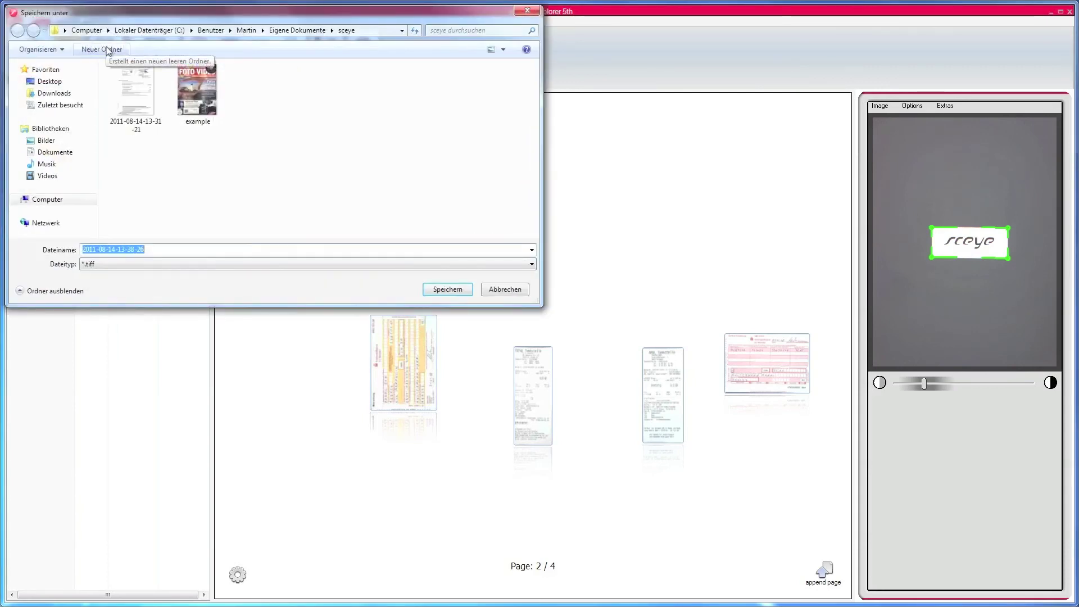
{"action": "left_click", "coordinate": [505, 289]}
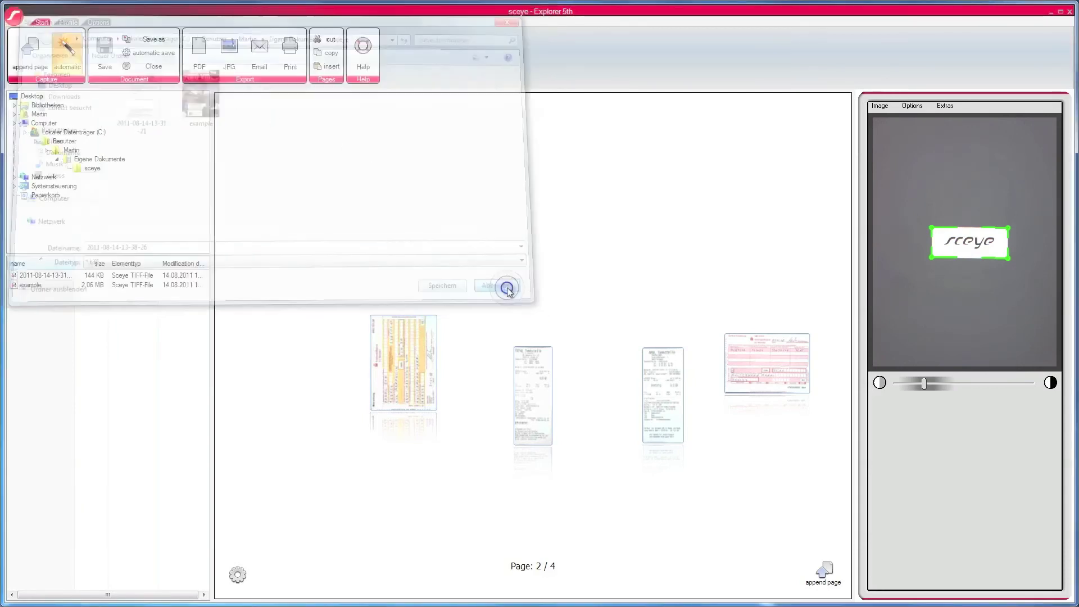
{"action": "left_click", "coordinate": [151, 54]}
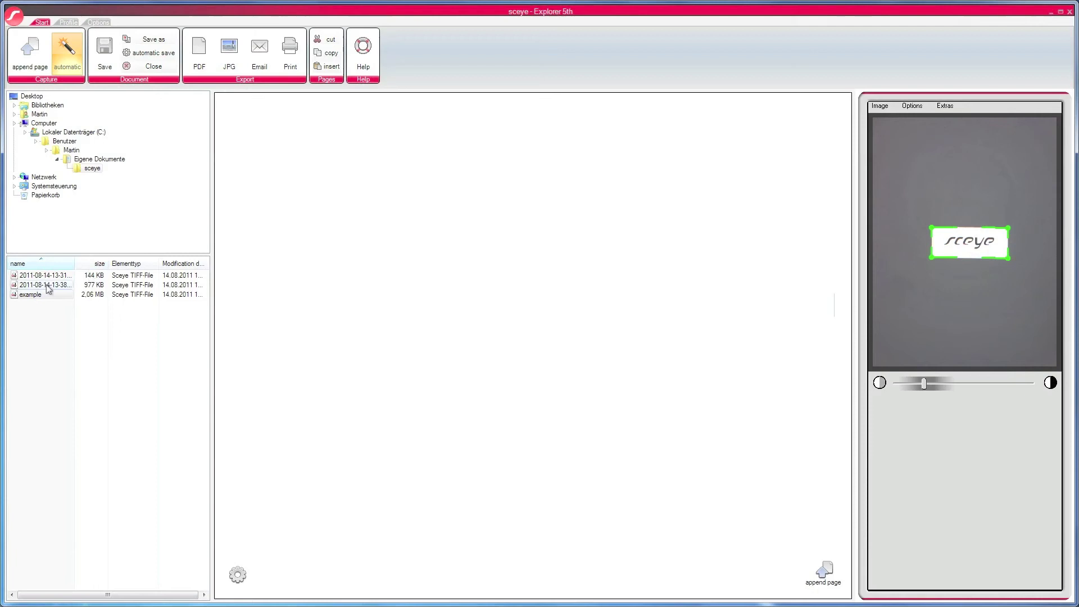
Browse the example document to page 3, then reopen the newly saved 977 KB scan file.
{"action": "mouse_move", "coordinate": [46, 279]}
{"action": "left_click", "coordinate": [37, 293]}
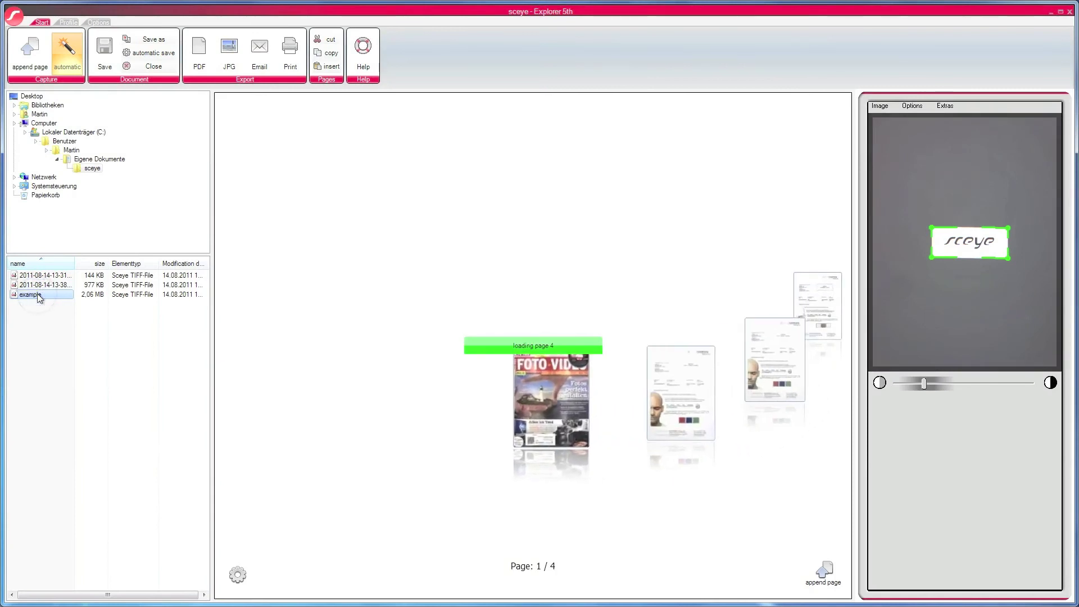
{"action": "left_click", "coordinate": [743, 364]}
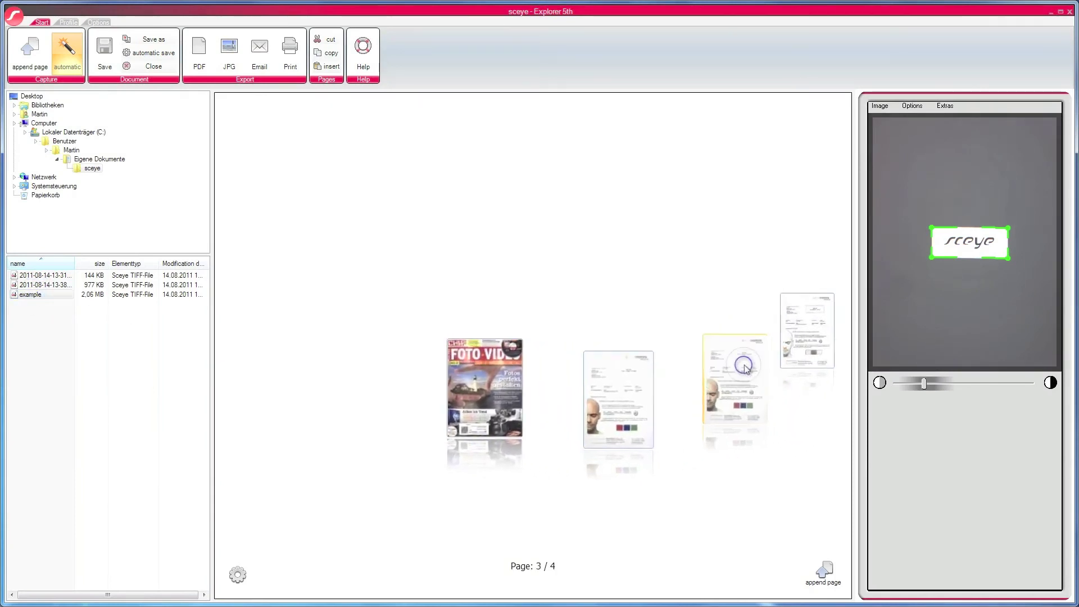
{"action": "left_click", "coordinate": [30, 286]}
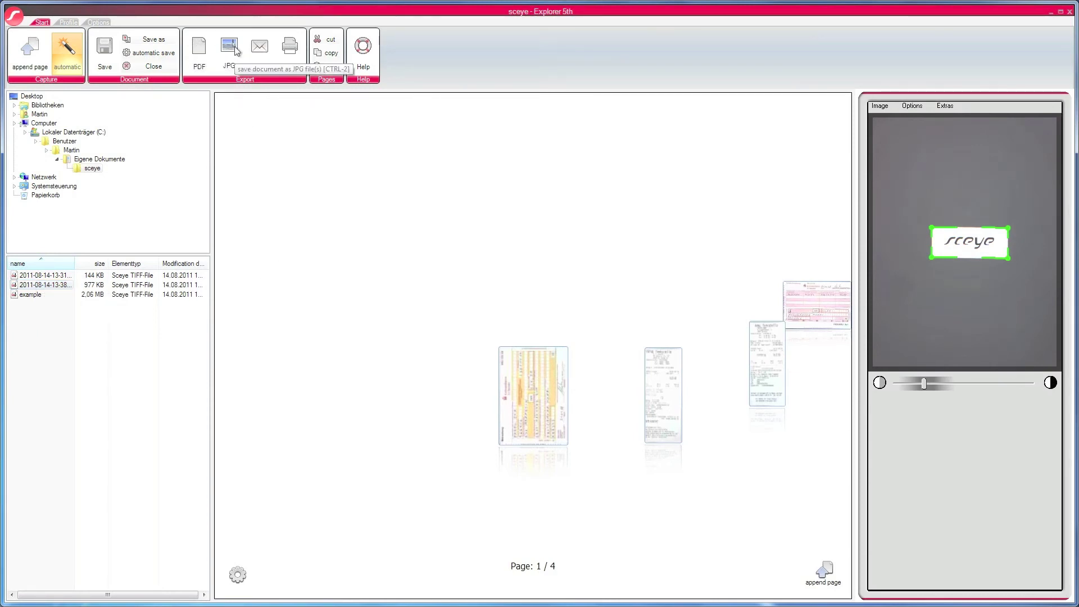
Export the four-page document to PDF under its default file name, creating a 1.20 MB file.
{"action": "left_click", "coordinate": [200, 50]}
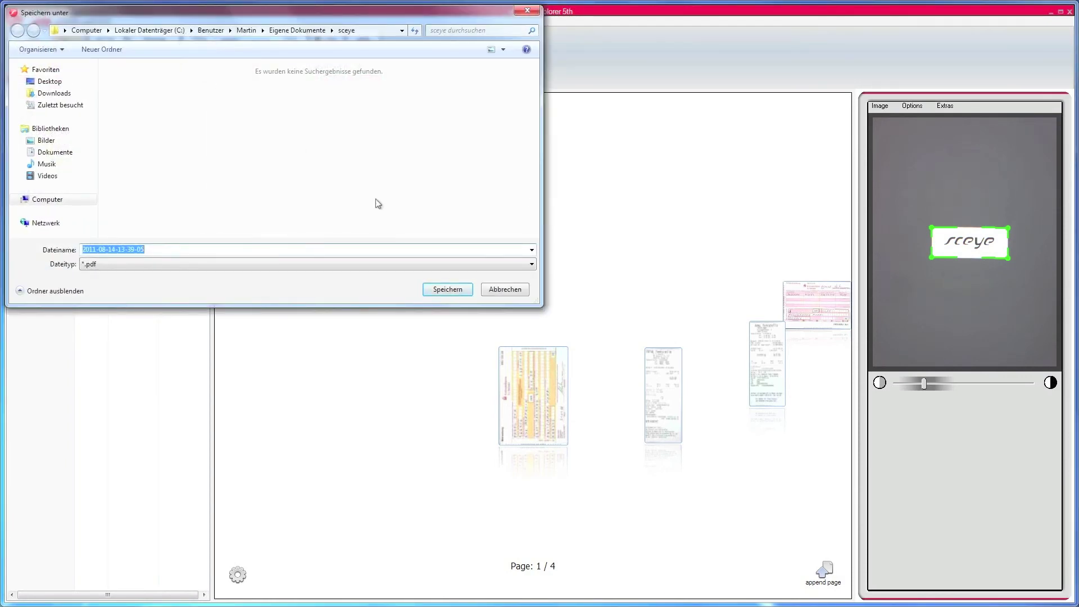
{"action": "left_click", "coordinate": [444, 290]}
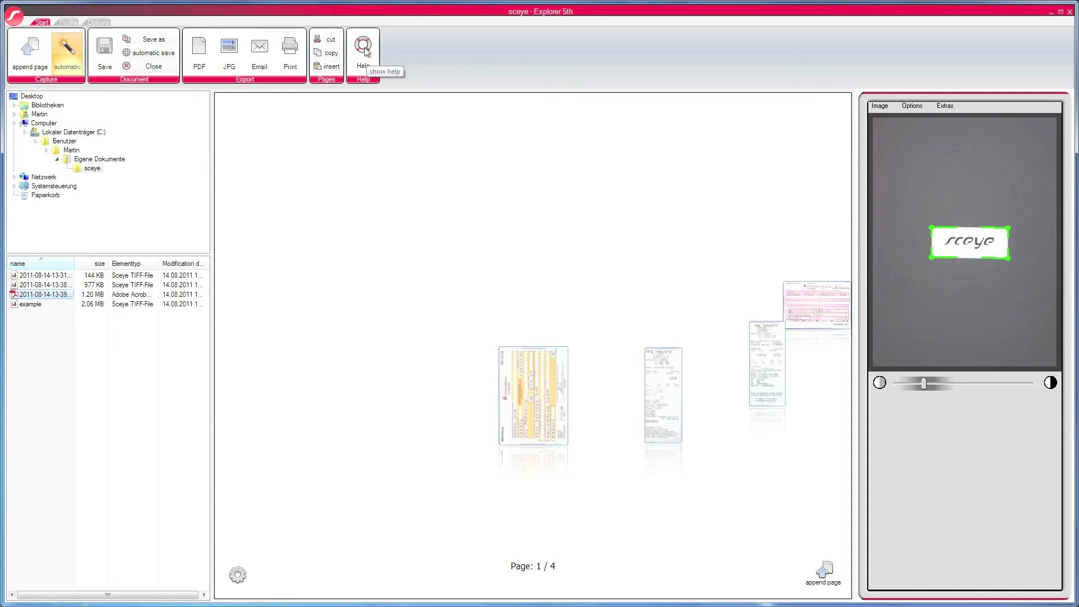
{"action": "right_click", "coordinate": [80, 170]}
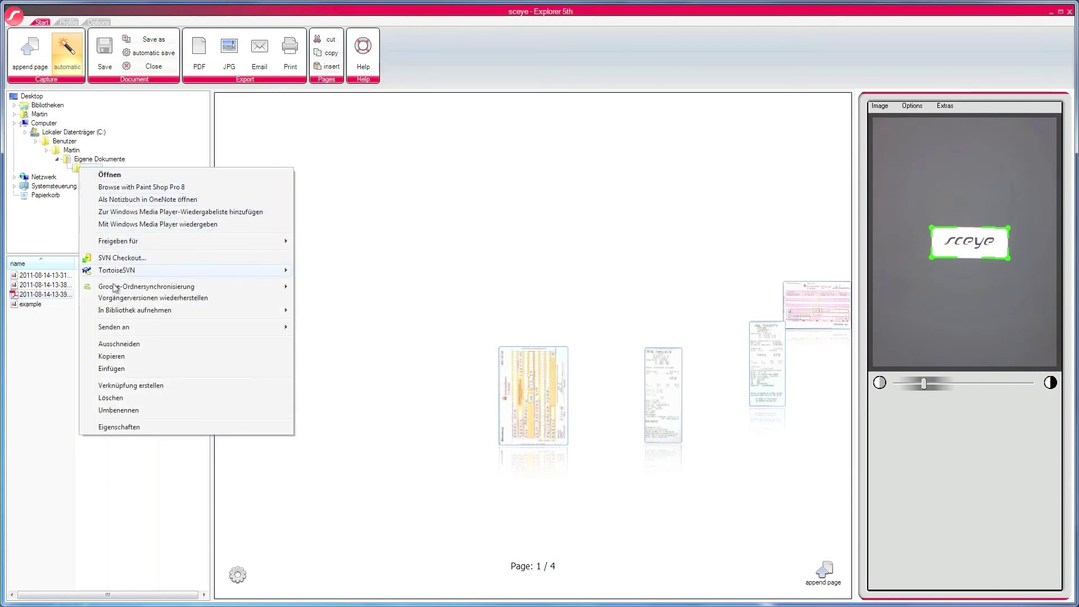
{"action": "left_click", "coordinate": [112, 369]}
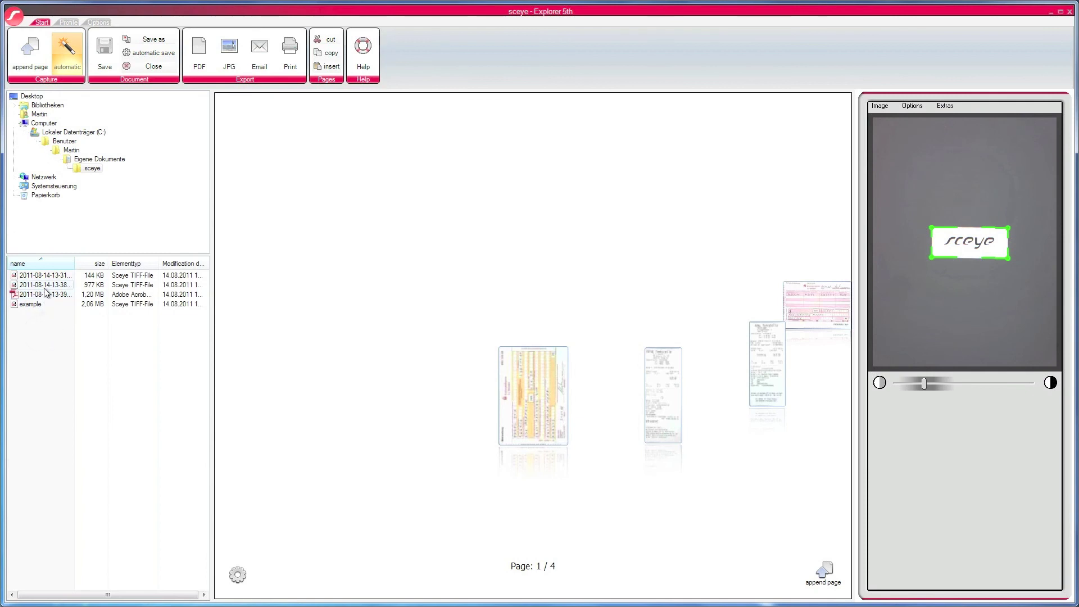
{"action": "right_click", "coordinate": [45, 286]}
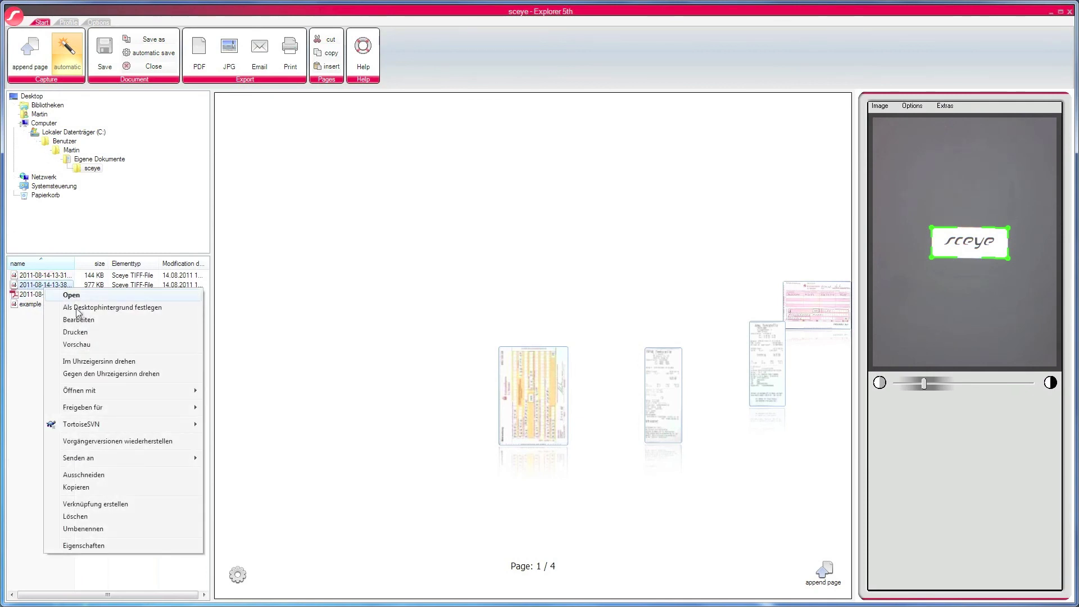
{"action": "left_click", "coordinate": [28, 332]}
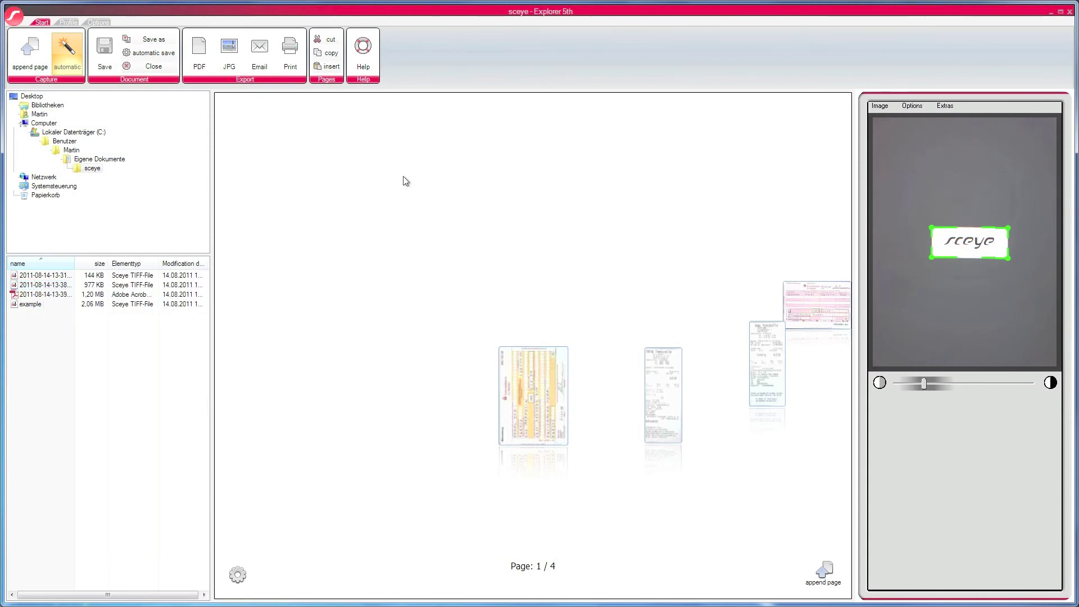
Review the Profile tab, Options tab and Software settings without changes, then switch to compact mode.
{"action": "left_click", "coordinate": [68, 21]}
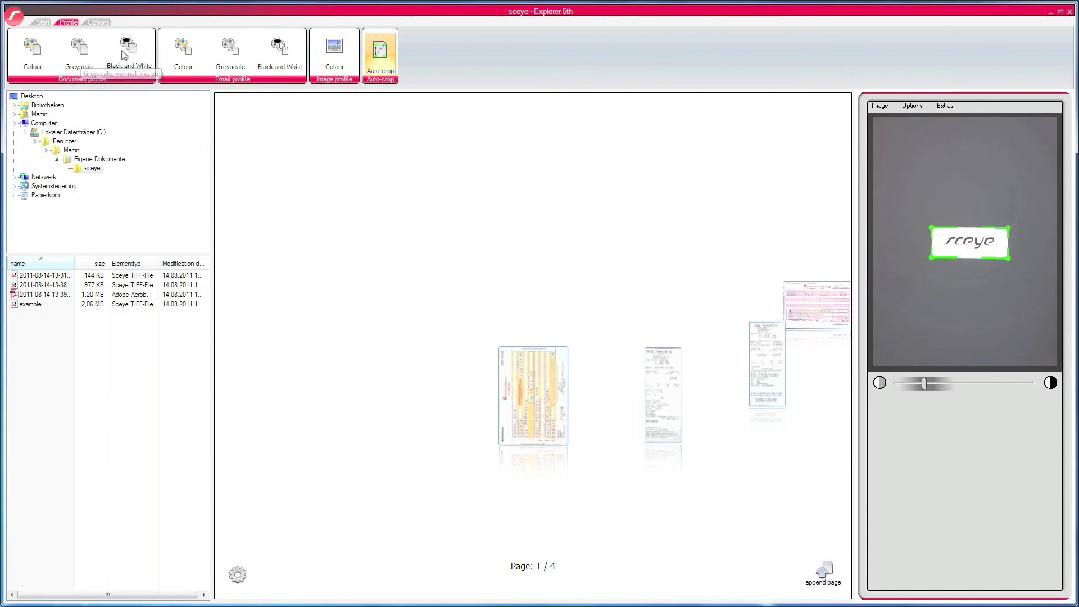
{"action": "left_click", "coordinate": [98, 23]}
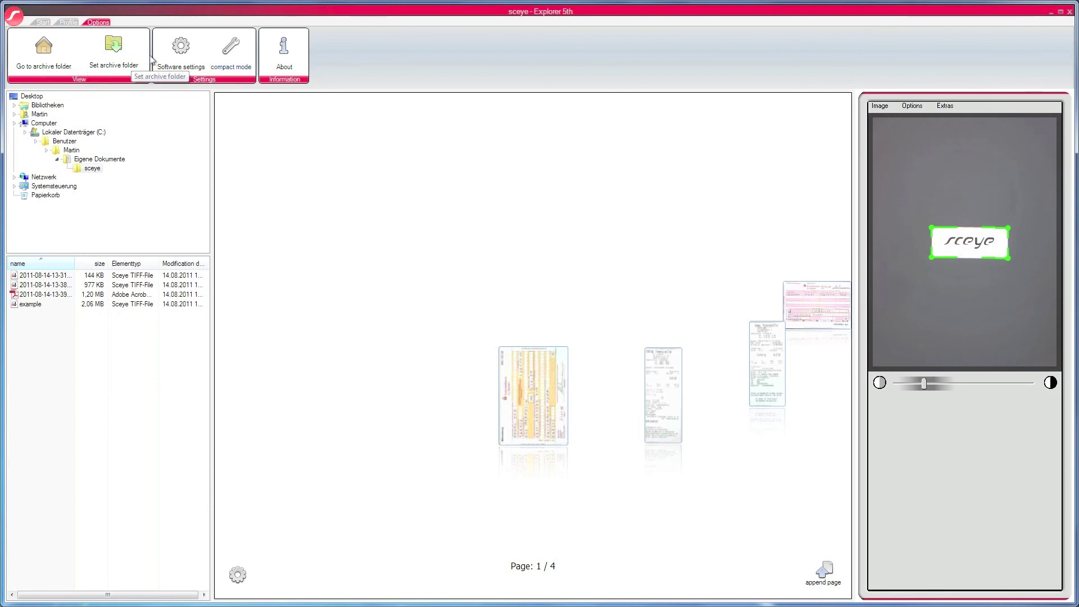
{"action": "left_click", "coordinate": [182, 50]}
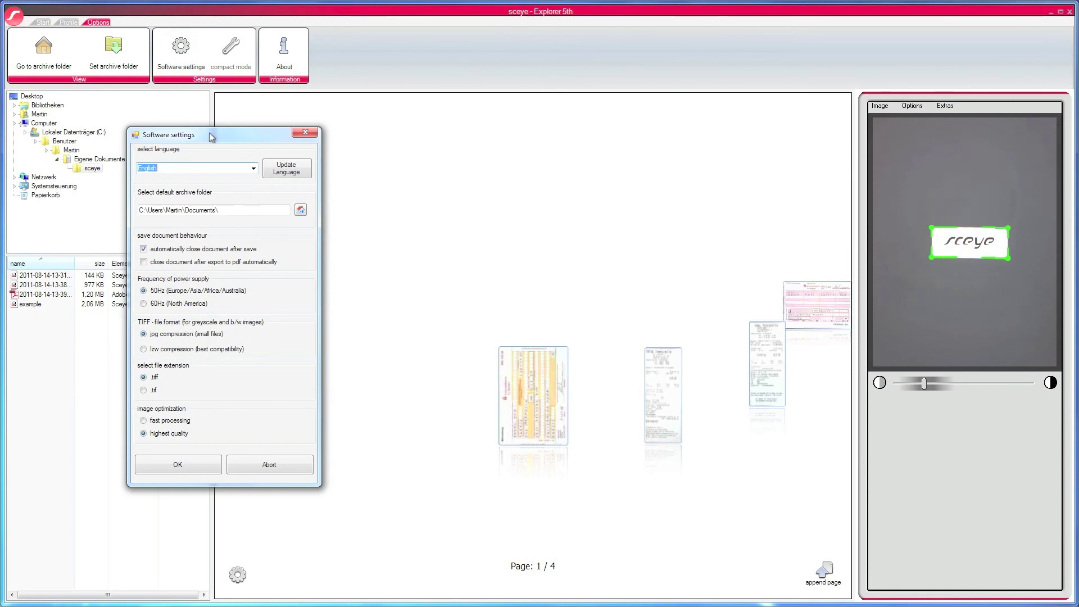
{"action": "left_click", "coordinate": [308, 133]}
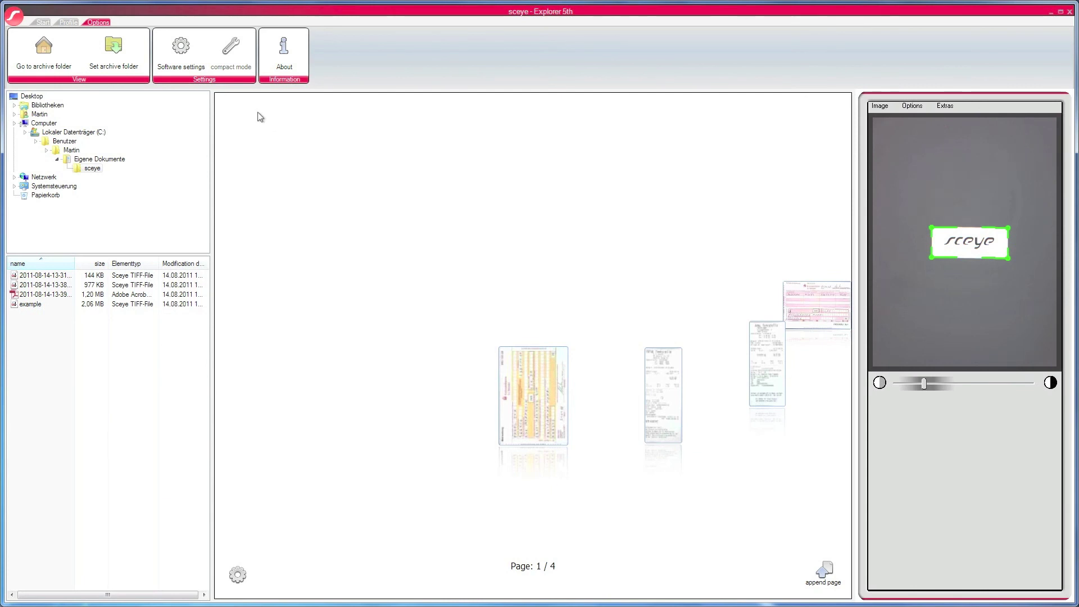
{"action": "left_click", "coordinate": [231, 48]}
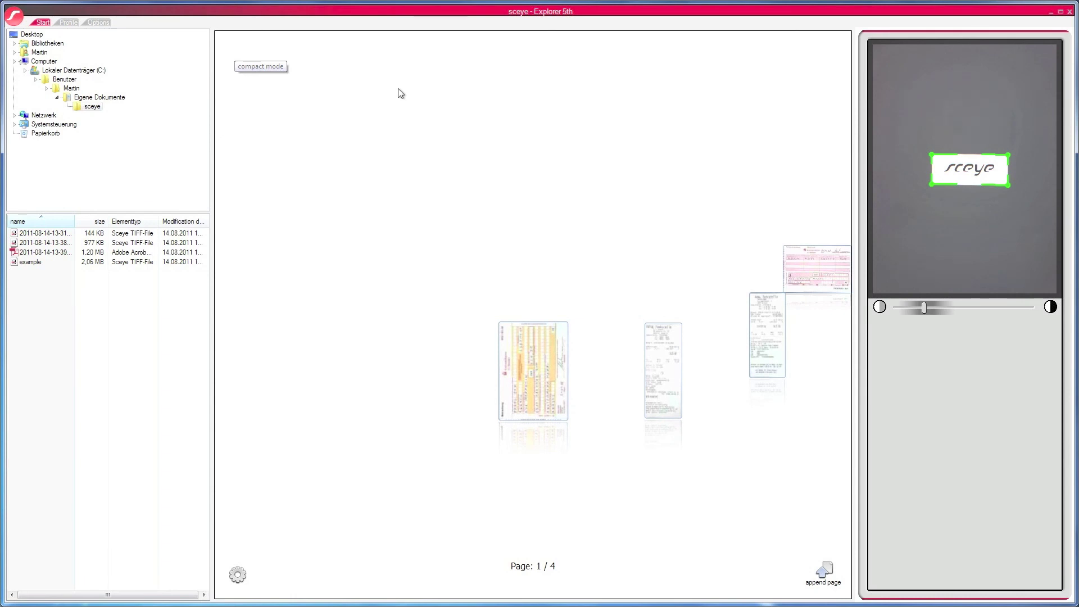
{"action": "left_click", "coordinate": [109, 27]}
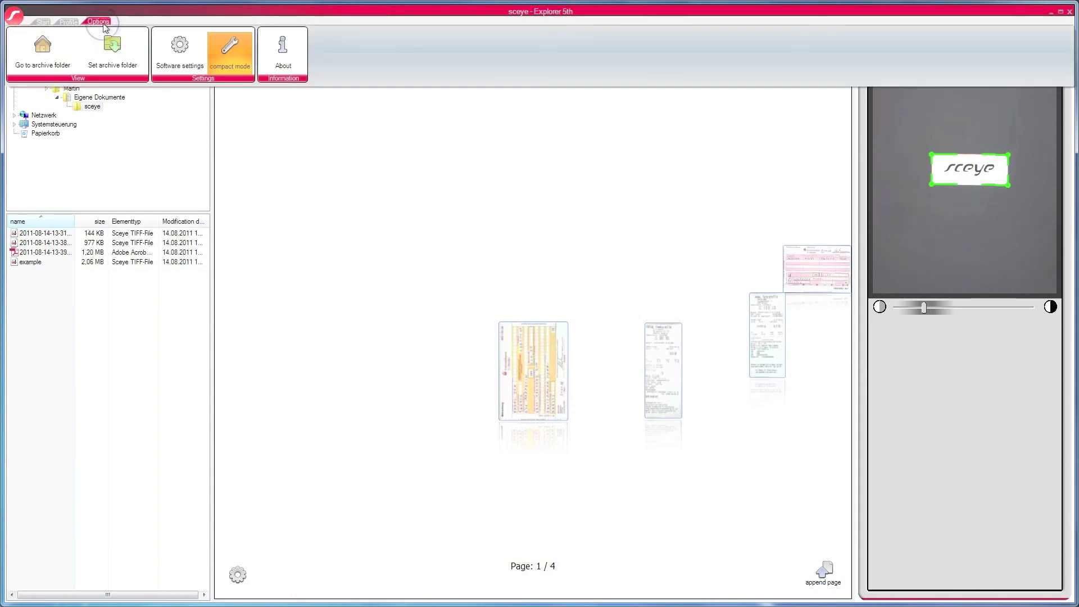
{"action": "left_click", "coordinate": [363, 160]}
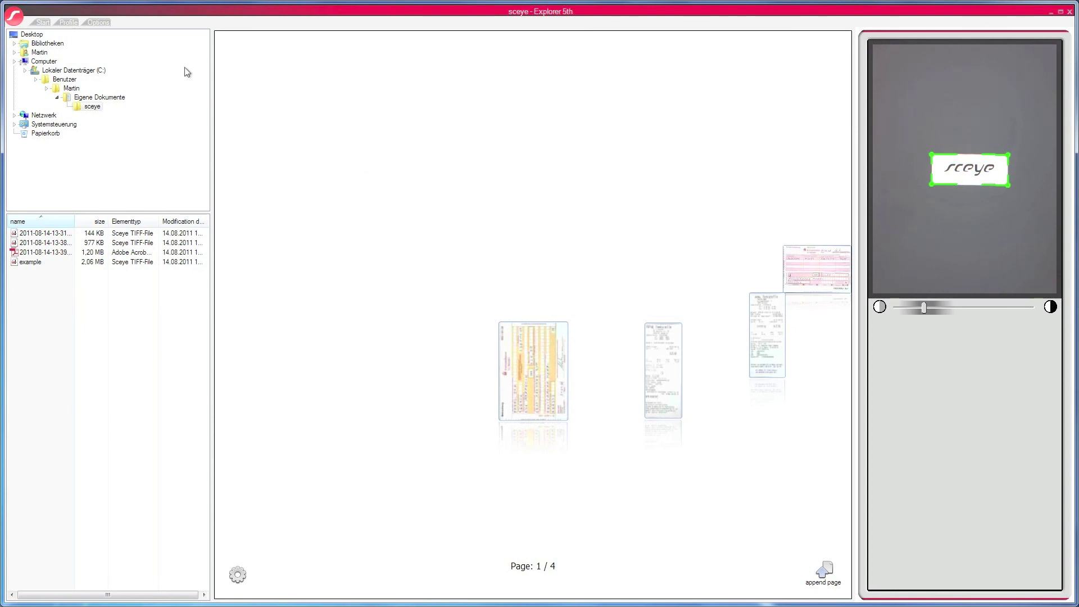
{"action": "left_click", "coordinate": [99, 23]}
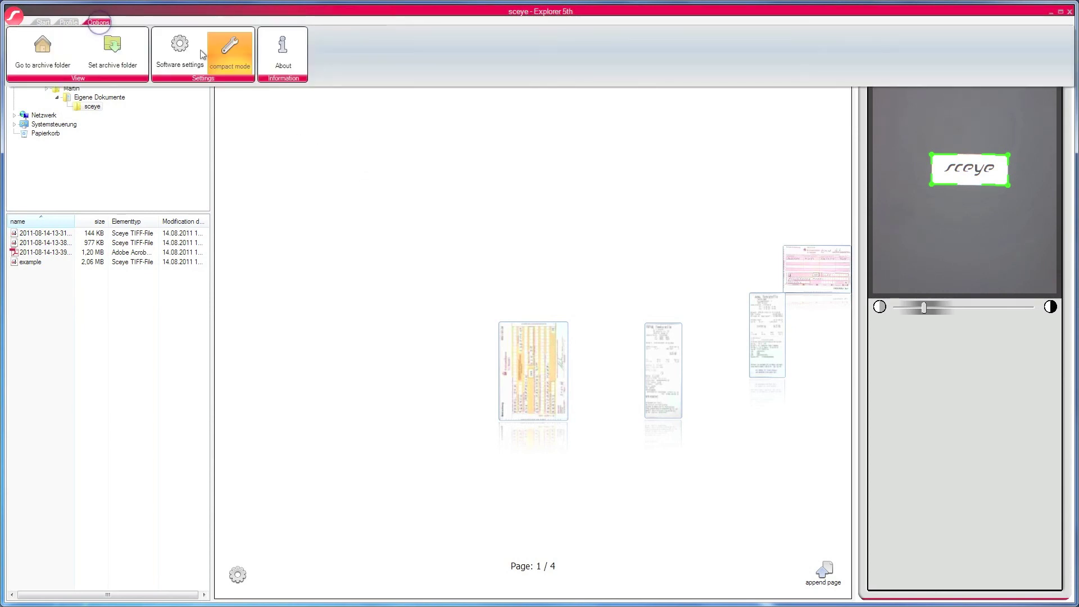
{"action": "left_click", "coordinate": [226, 50]}
{"action": "left_click", "coordinate": [428, 147]}
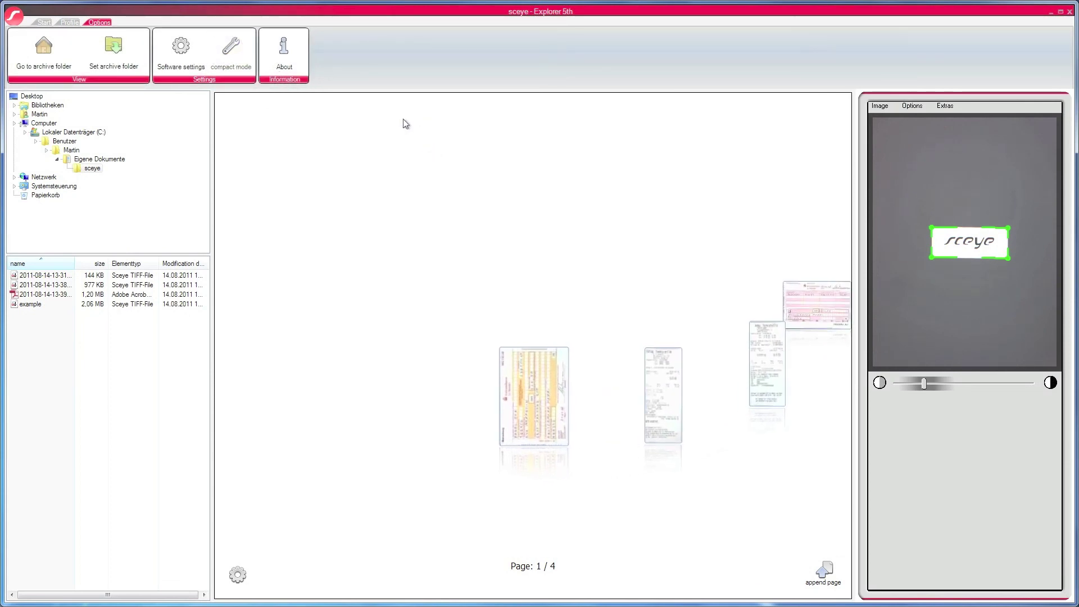
{"action": "left_click", "coordinate": [31, 306]}
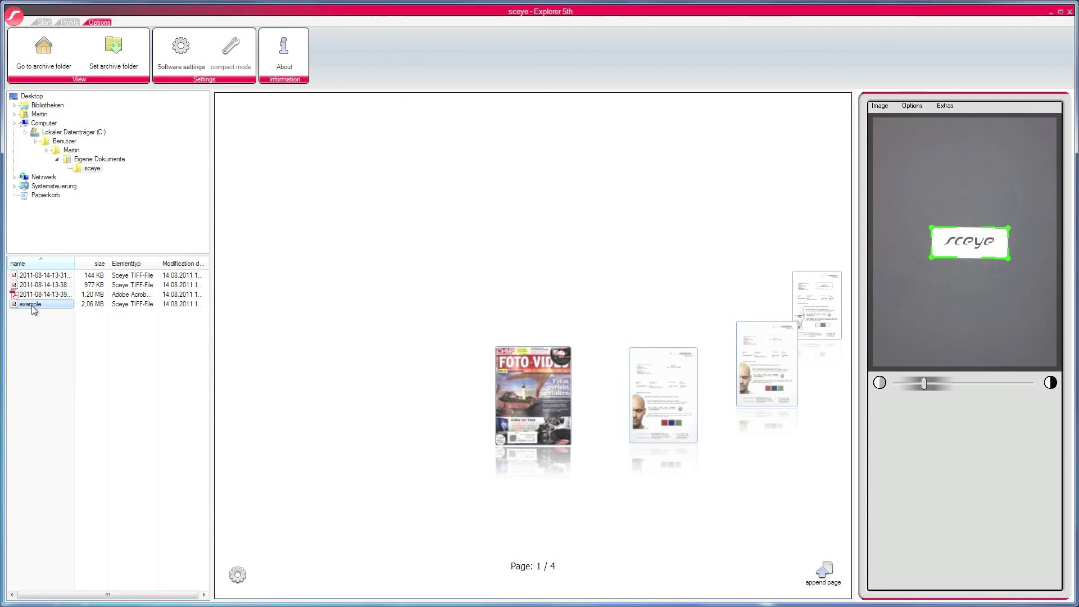
Enlarge the FOTO VIDEO magazine cover, page 1 of the example document.
{"action": "left_click", "coordinate": [529, 402]}
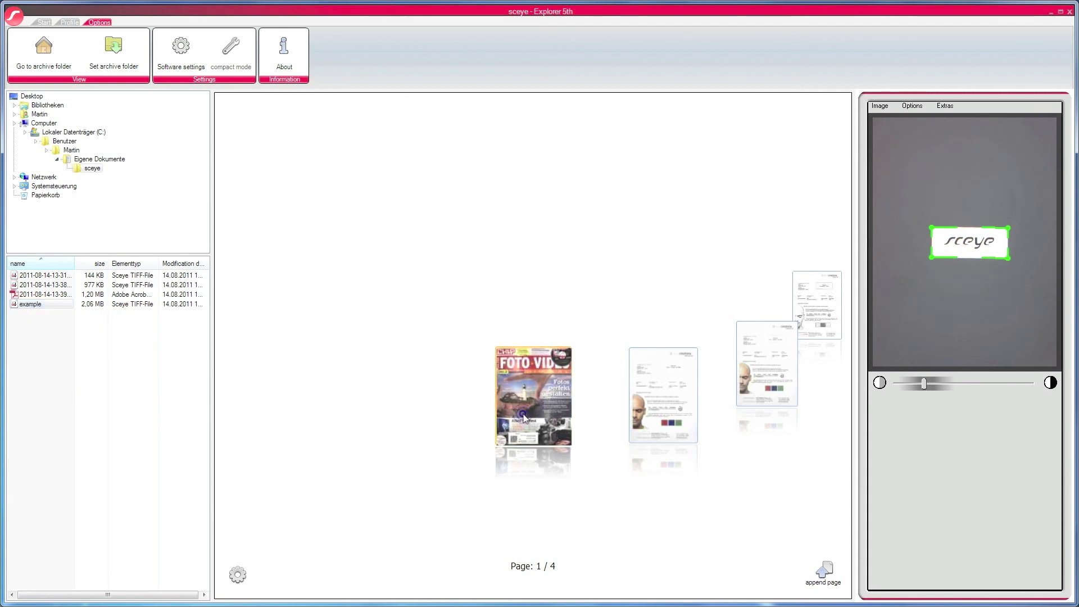